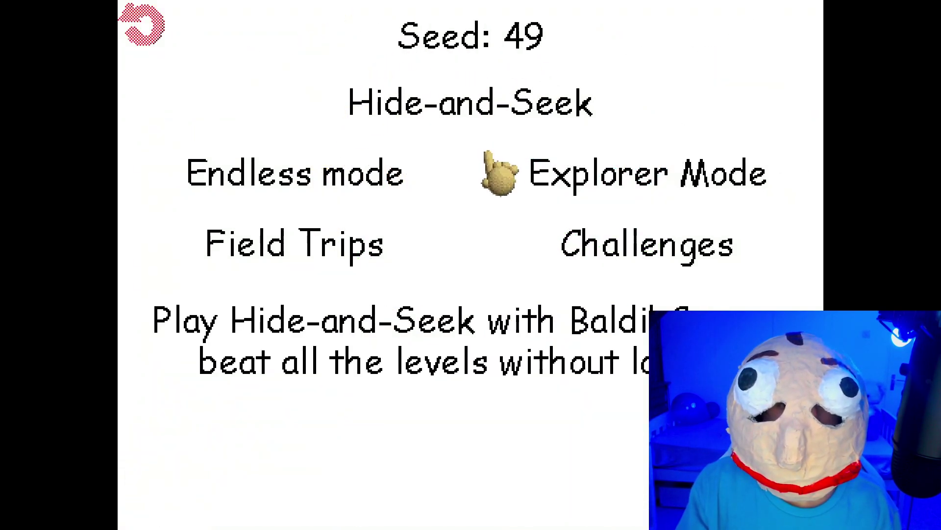
# - Start seed 49 in Hide-and-Seek mode and walk from the elevator across the playground
pyautogui.click(489, 110)
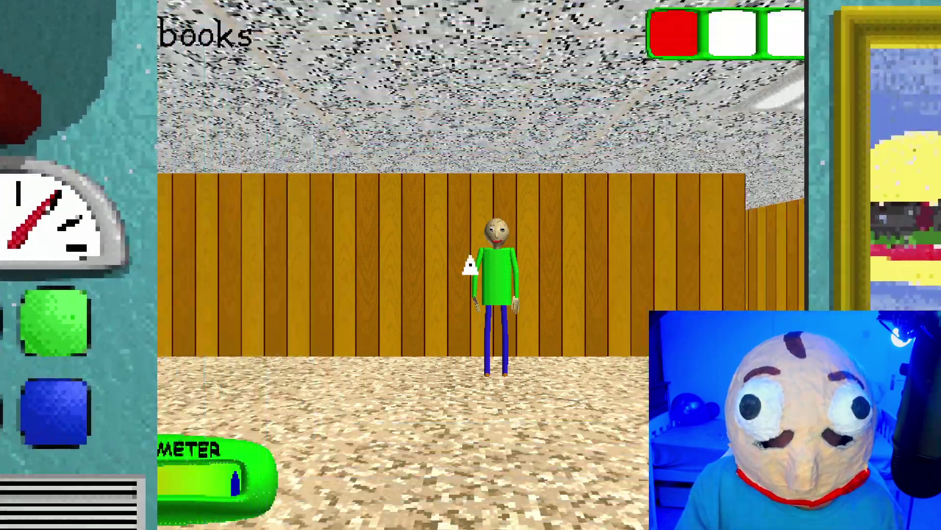
pyautogui.press('w')
pyautogui.press('w')
pyautogui.press('w')
pyautogui.press('w')
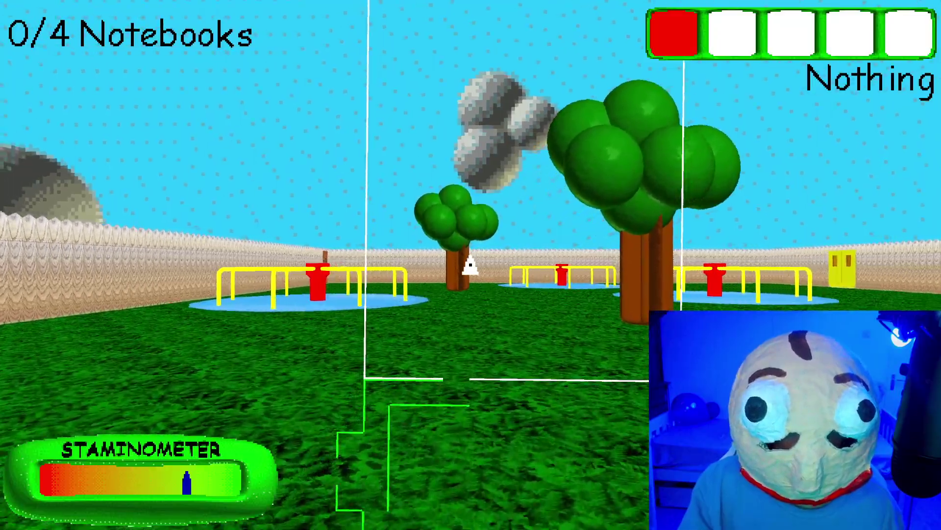
pyautogui.press('w')
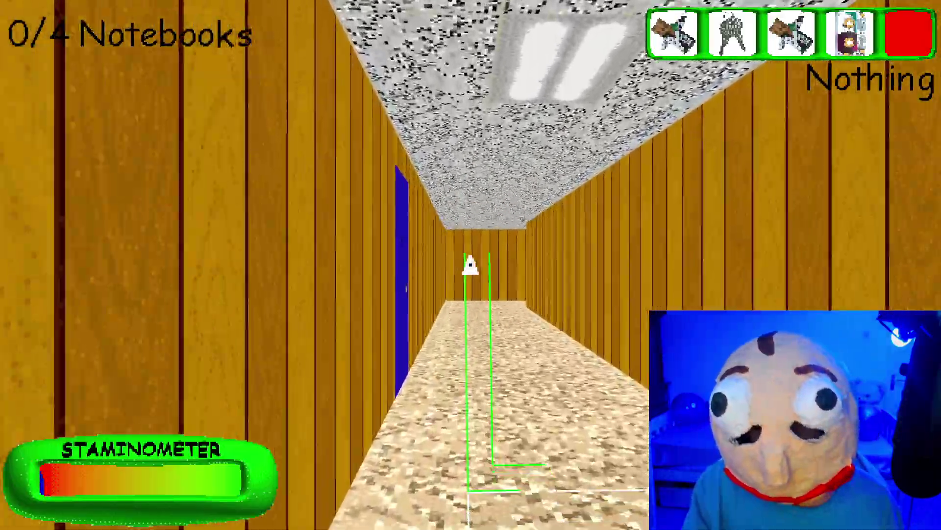
# - Walk down the corridor and collect the notebook on the desk
pyautogui.press('w')
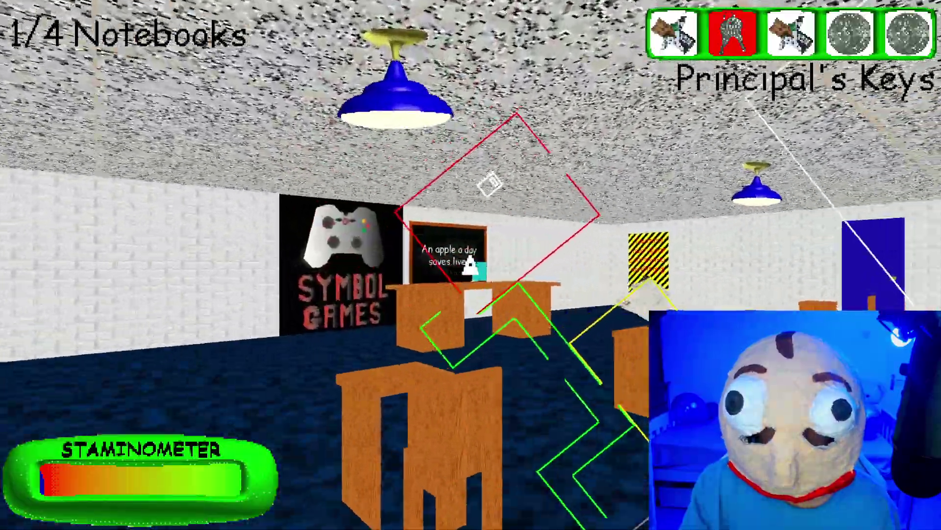
pyautogui.press('w')
pyautogui.click(469, 266)
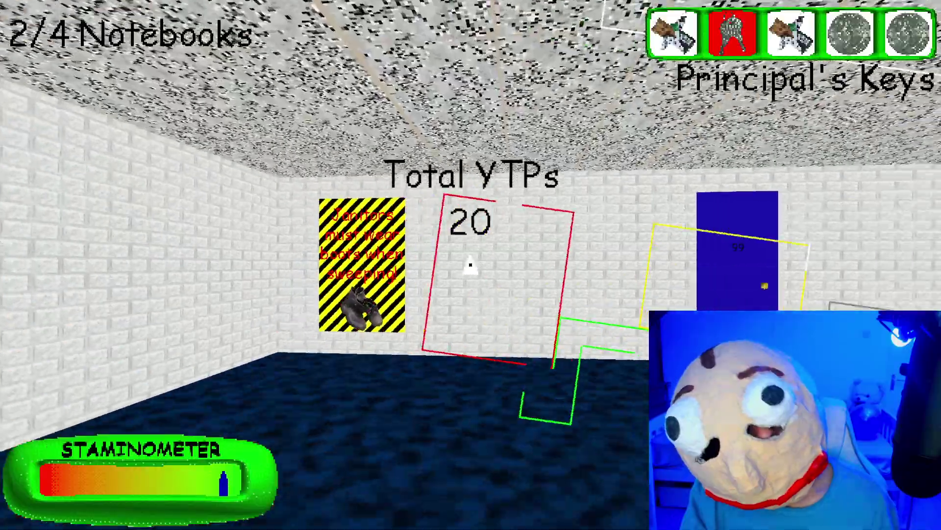
pyautogui.press('w')
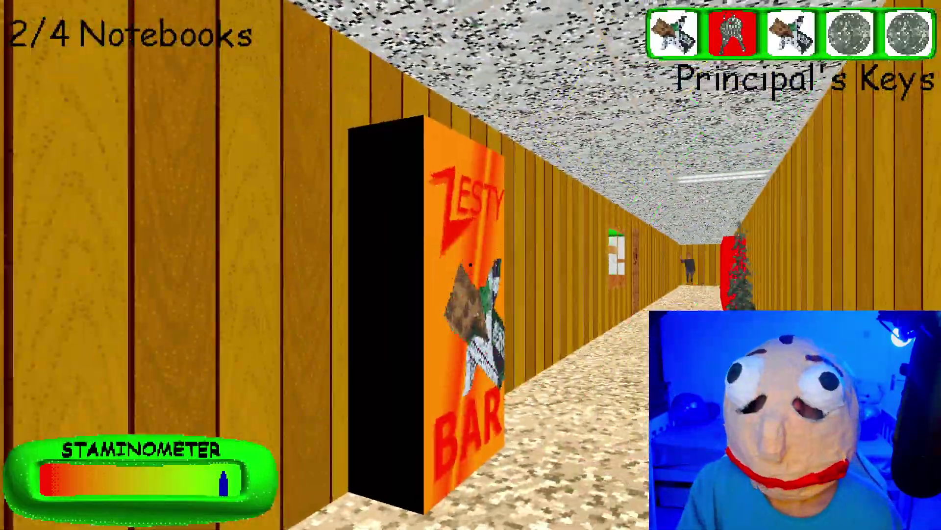
# - Hold the Quarter, check the map, collect the last notebook, and sprint out through the yellow doors
pyautogui.press('5')
pyautogui.press('Tab')
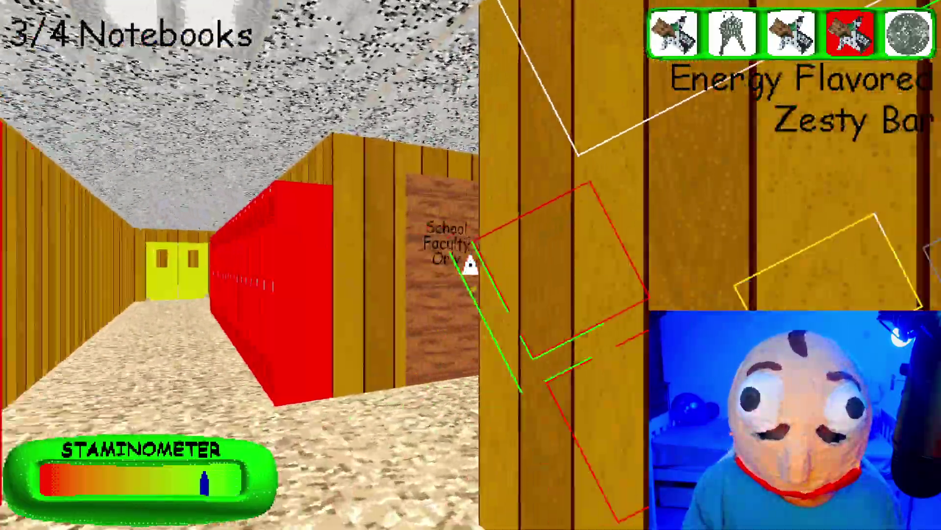
pyautogui.press('w')
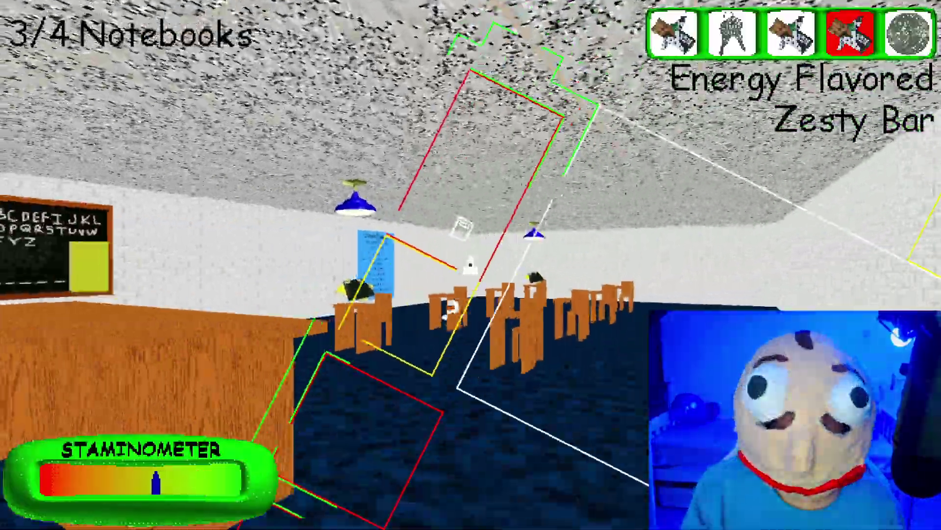
pyautogui.click(470, 267)
pyautogui.hotkey('shift', 'w')
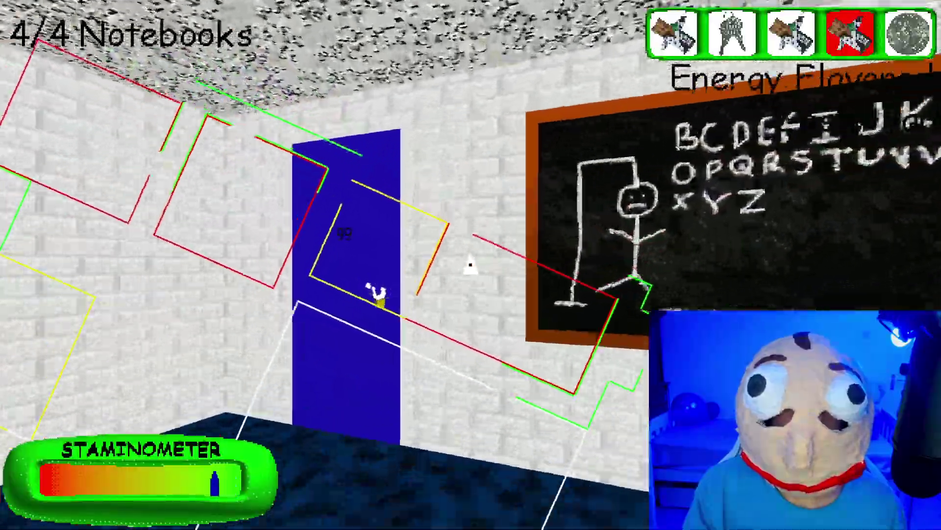
pyautogui.hotkey('shift', 'w')
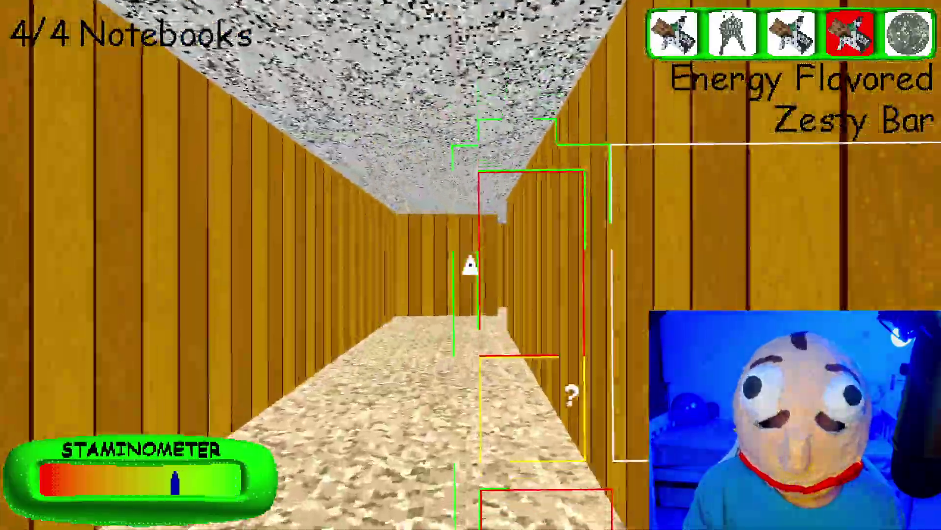
# - Enter the elevator, continue past the shop, and start floor F2
pyautogui.hotkey('shift', 'w')
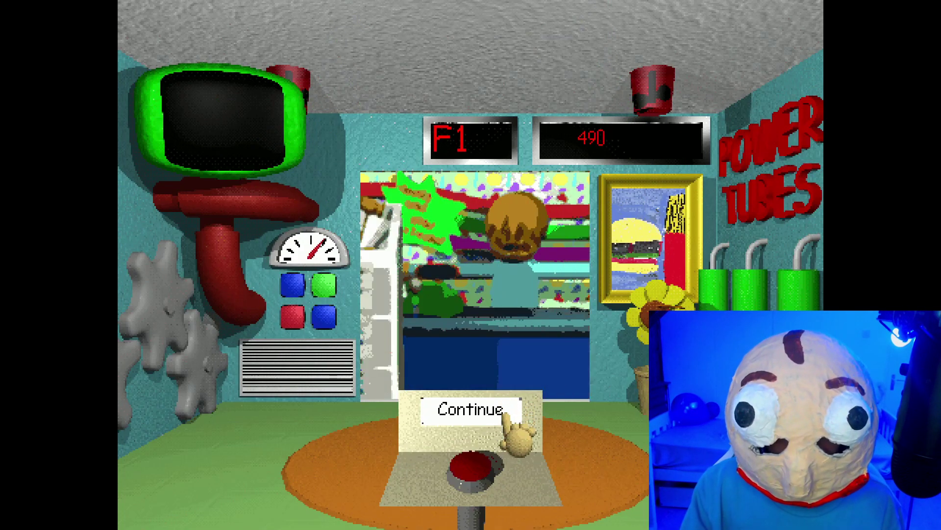
pyautogui.click(505, 416)
pyautogui.click(511, 441)
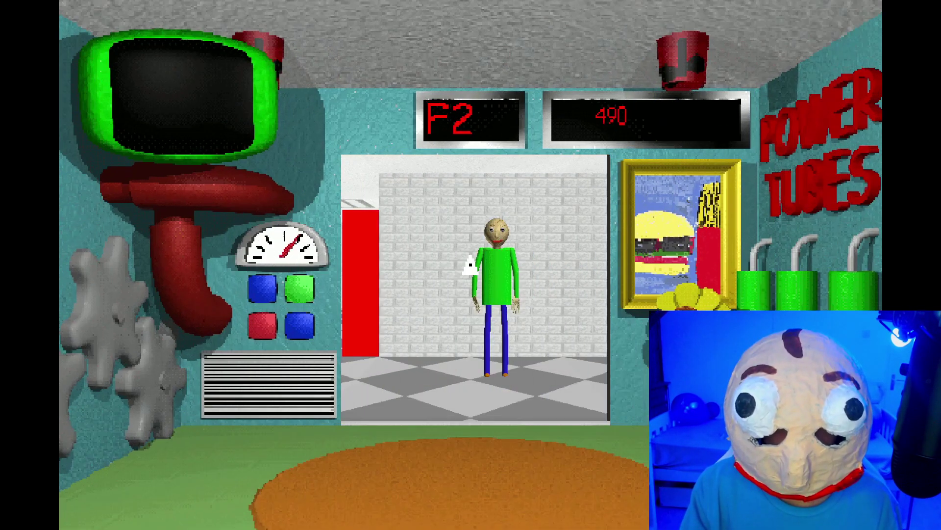
# - Walk to the blue-door classroom, collect its notebook, and head into the next hallway
pyautogui.press('w')
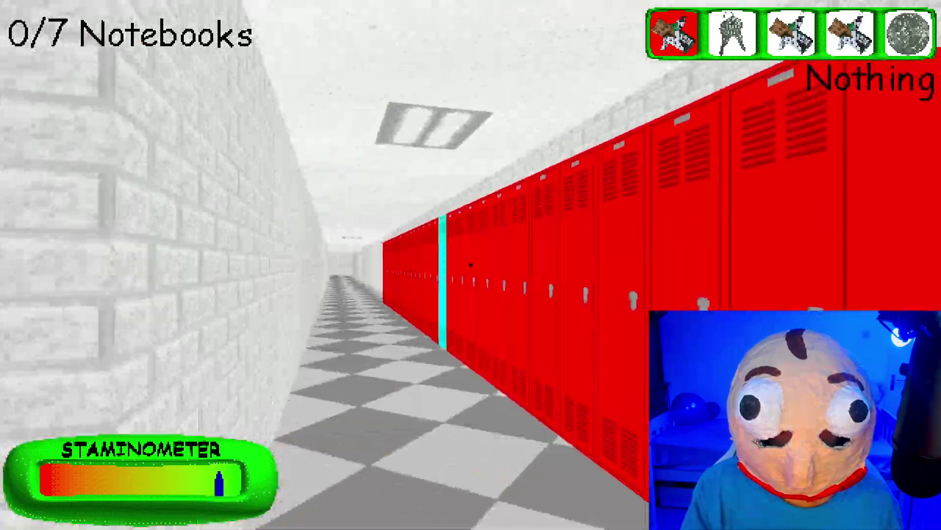
pyautogui.press('w')
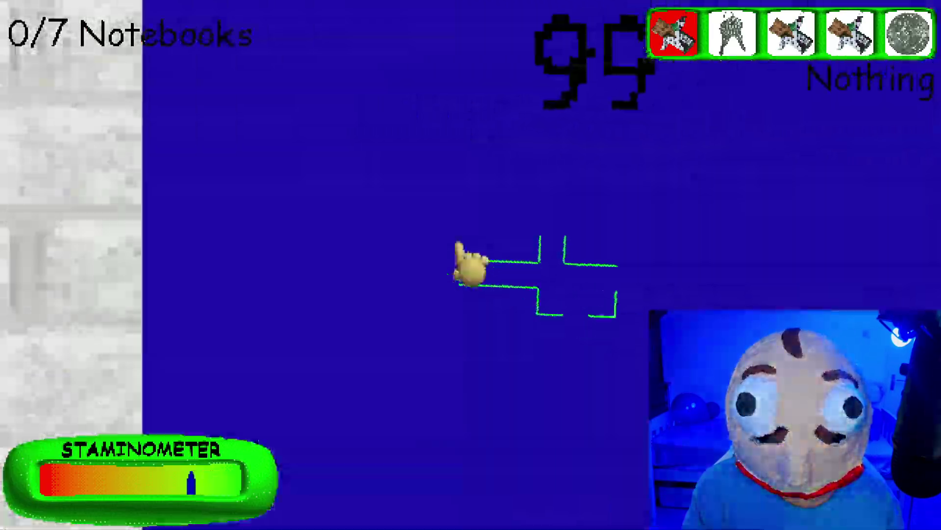
pyautogui.click(471, 265)
pyautogui.press('w')
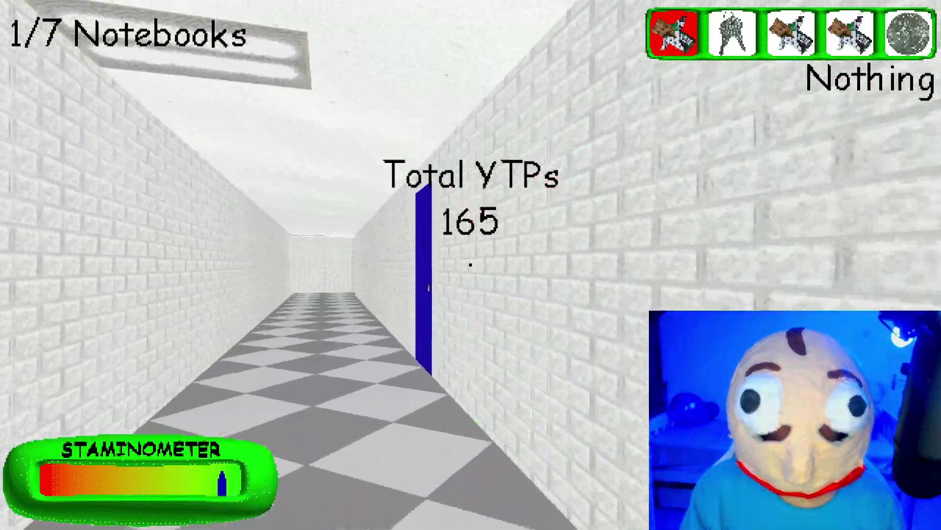
# - Walk past Baldi and the lockers into a blue-door classroom with a math machine
pyautogui.press('w')
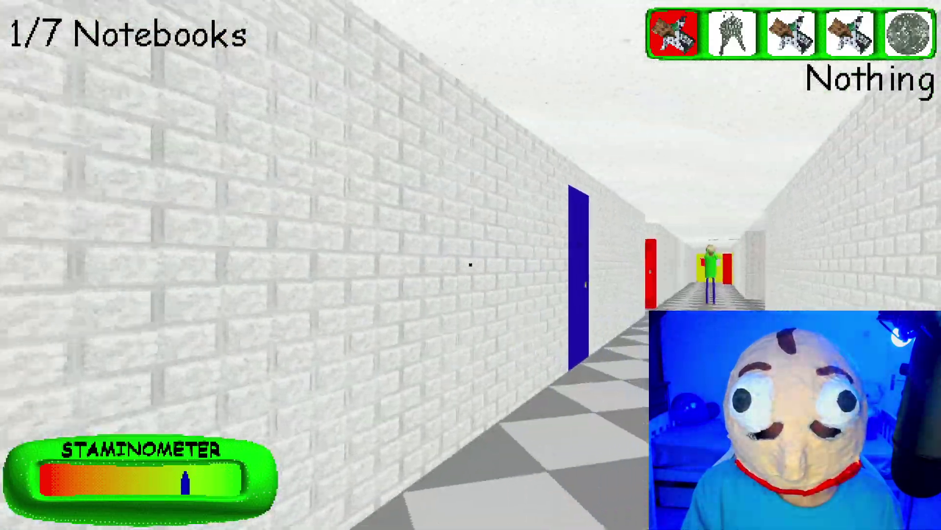
pyautogui.press('w')
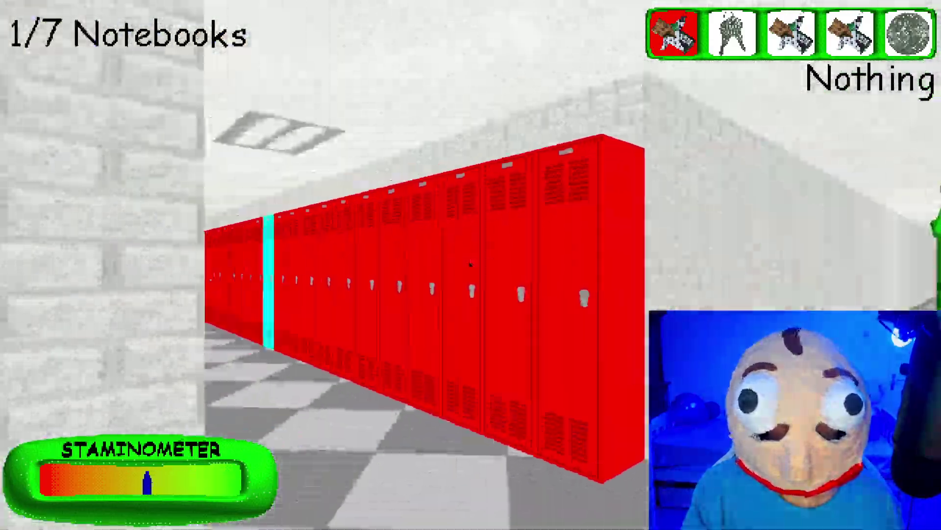
pyautogui.press('w')
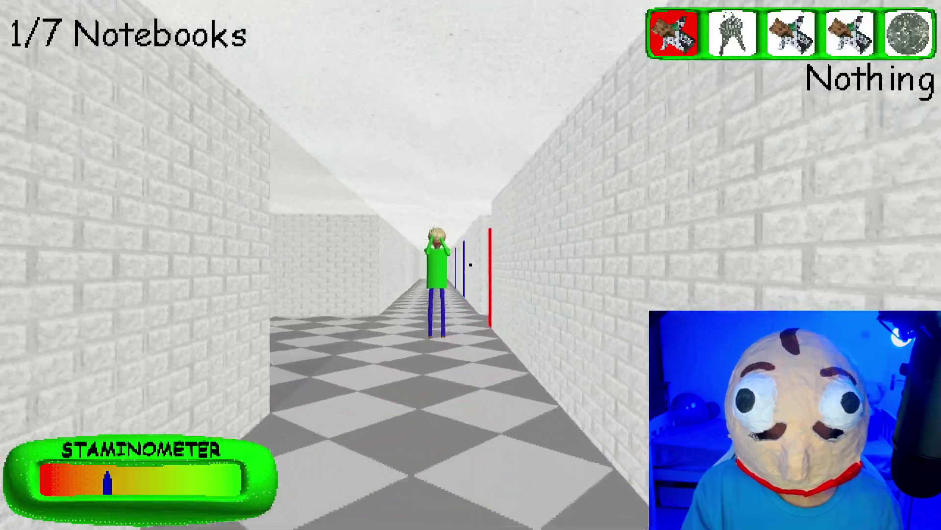
pyautogui.press('w')
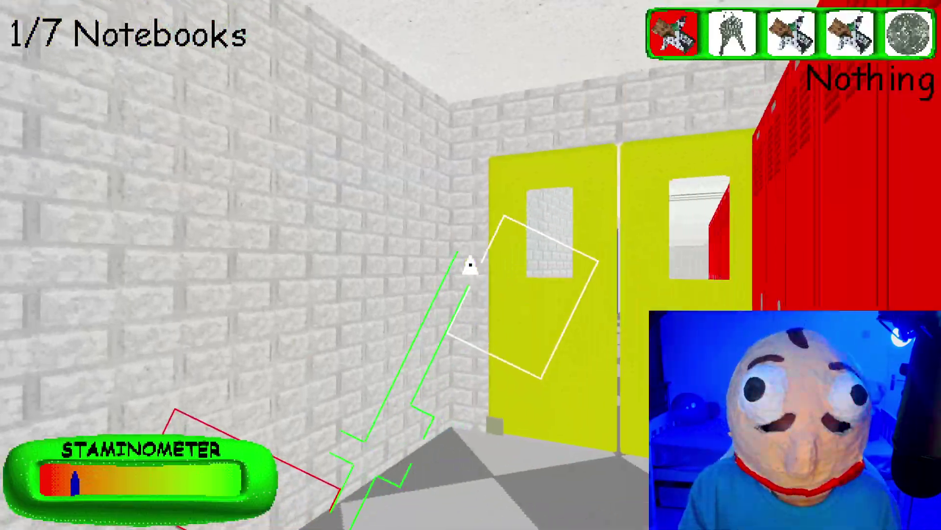
pyautogui.press('w')
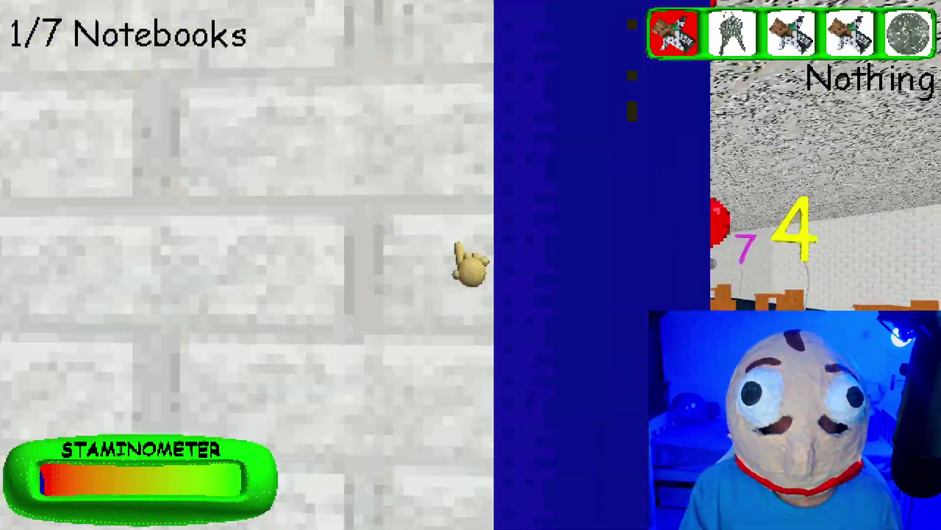
pyautogui.press('w')
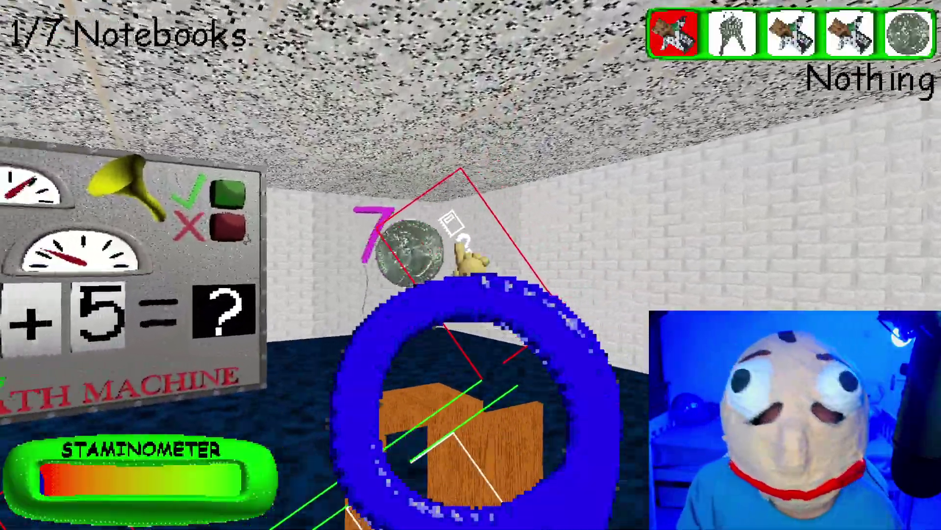
# - Grab the quarter, answer the math machine, and pick up the Energy Flavored Zesty Bar
pyautogui.click(470, 261)
pyautogui.press('w')
pyautogui.scroll(-1, 470, 264)
pyautogui.click(470, 265)
pyautogui.press('w')
# - Walk past the red lockers to another math machine and solve it for a notebook
pyautogui.press('w')
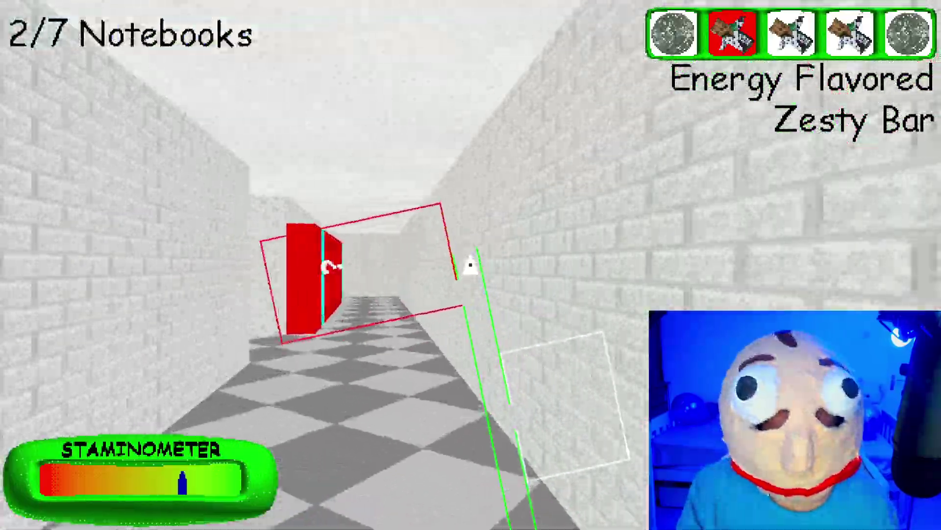
pyautogui.press('w')
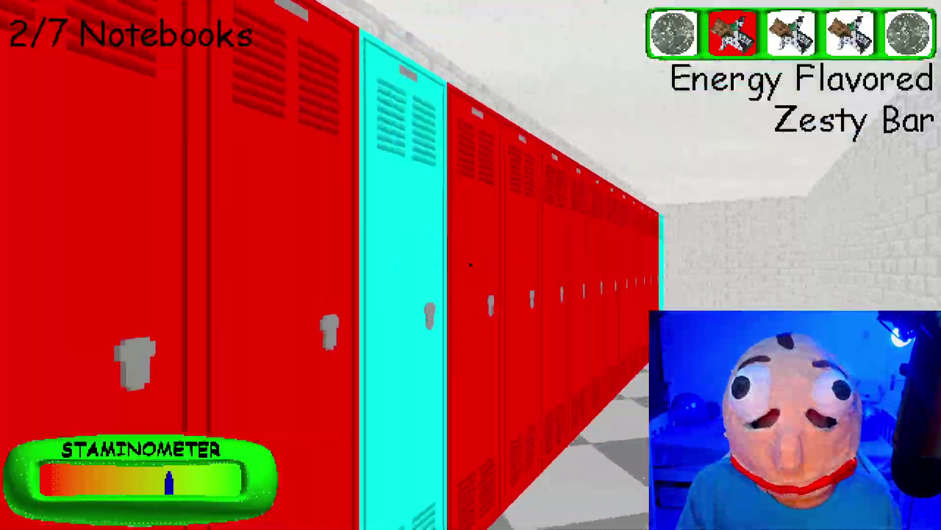
pyautogui.press('w')
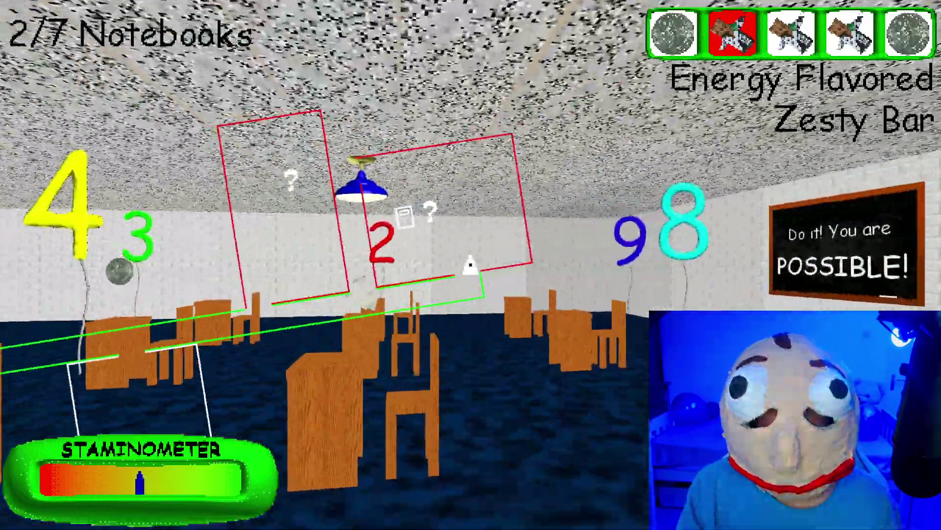
pyautogui.press('w')
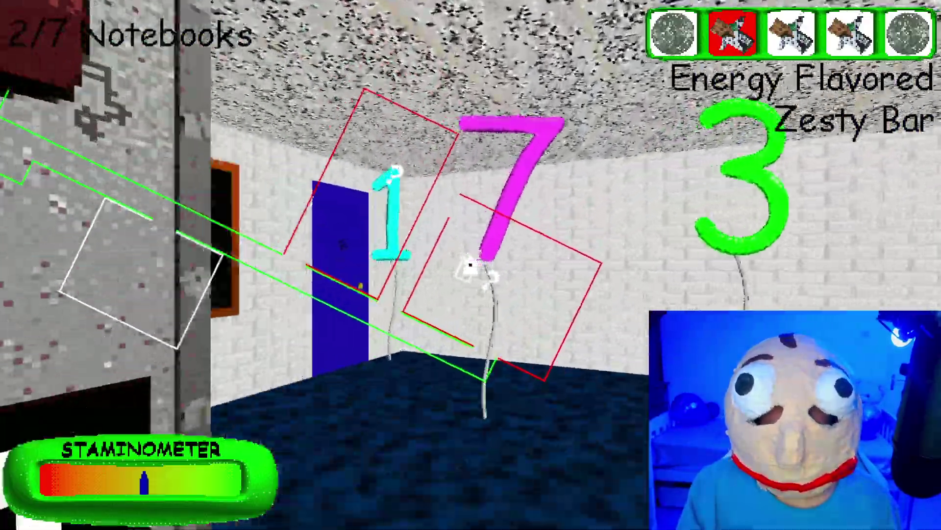
pyautogui.click(470, 261)
pyautogui.hotkey('shift', 'w')
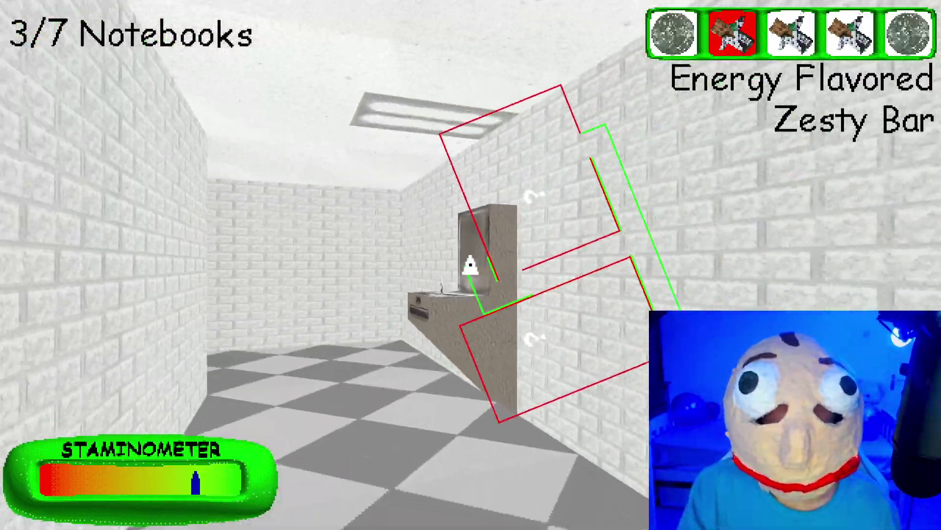
# - Sprint past the water fountain into a classroom and collect the notebook on the desk
pyautogui.press('w')
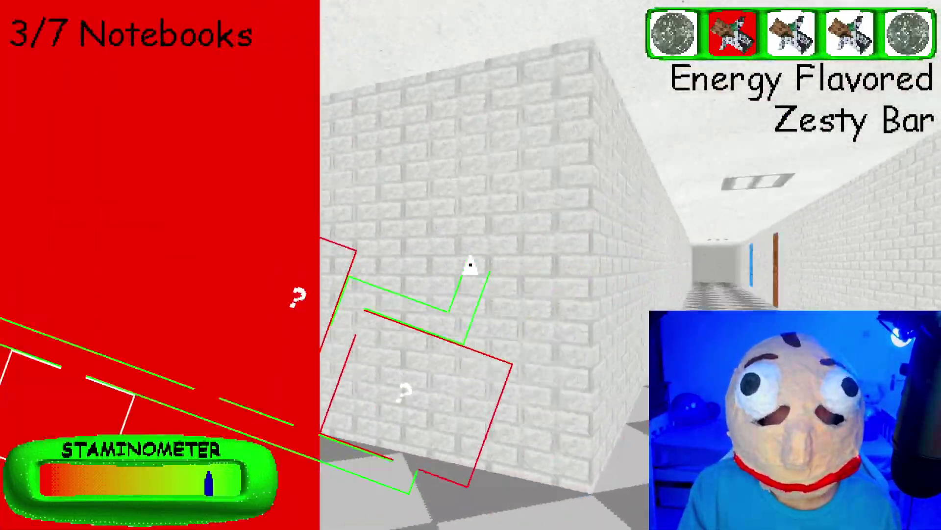
pyautogui.hotkey('shift', 'w')
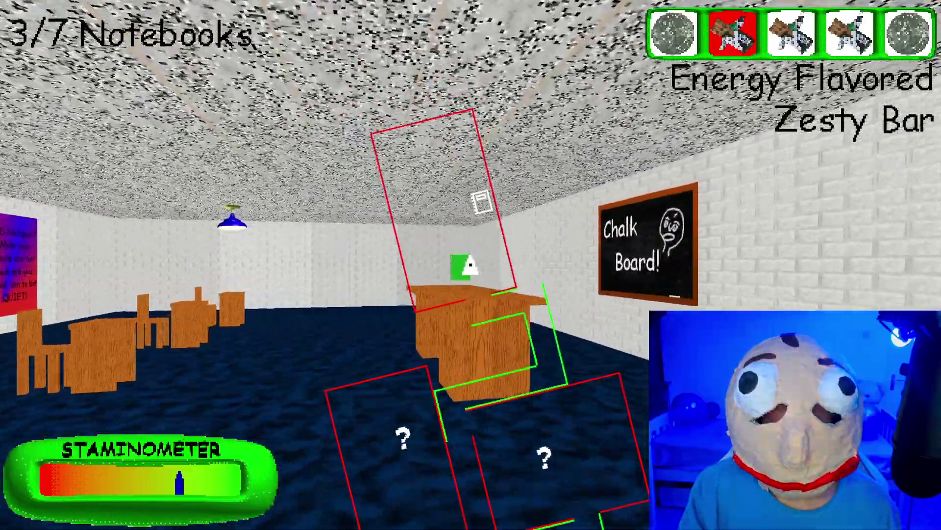
pyautogui.click(470, 265)
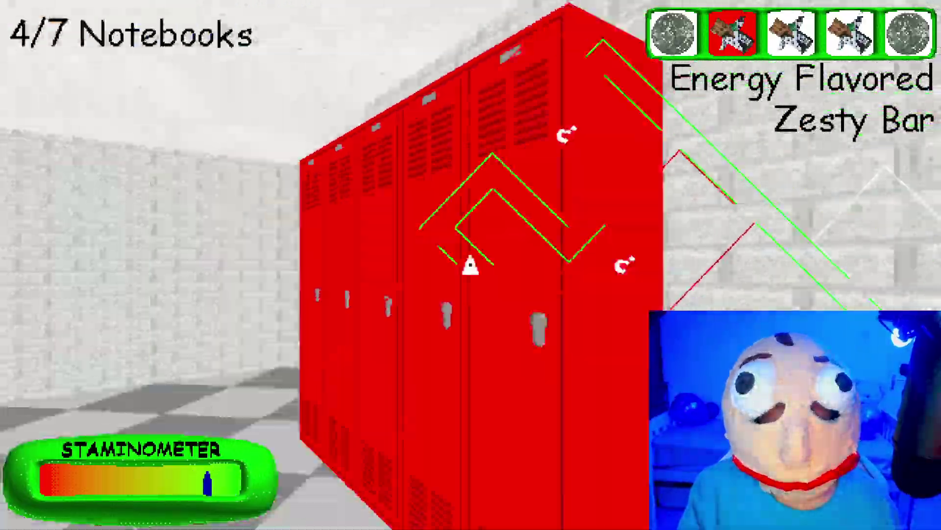
pyautogui.press('w')
# - Pick up a Quarter in the cafeteria, buy a Zesty Bar, and run out the blue door
pyautogui.hotkey('shift', 'w')
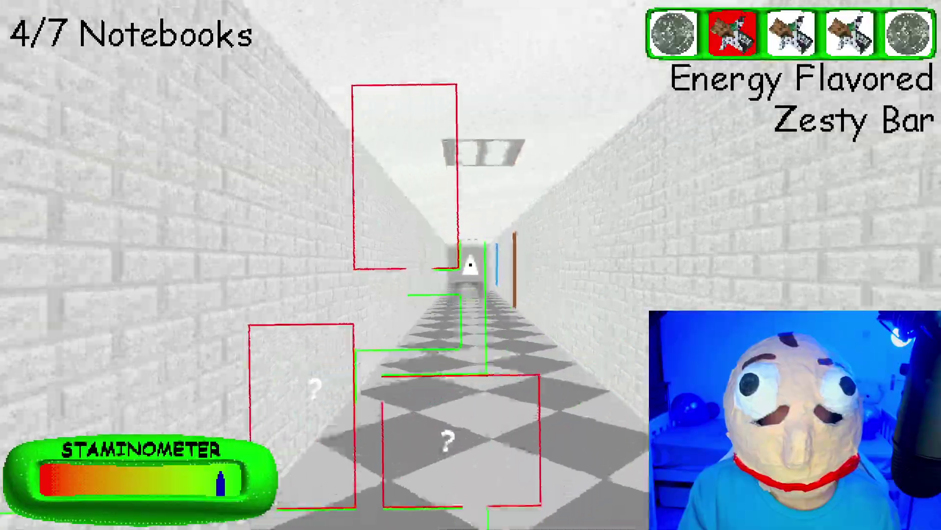
pyautogui.press('w')
pyautogui.click(470, 265)
pyautogui.press('w')
pyautogui.click(471, 264)
pyautogui.hotkey('shift', 'w')
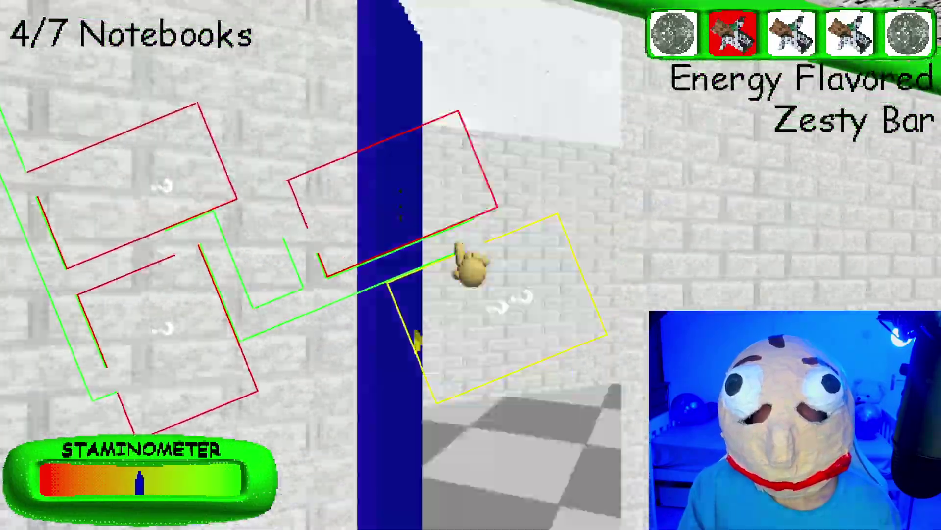
# - Follow the red-locker hallway through the yellow double doors into a classroom
pyautogui.press('w')
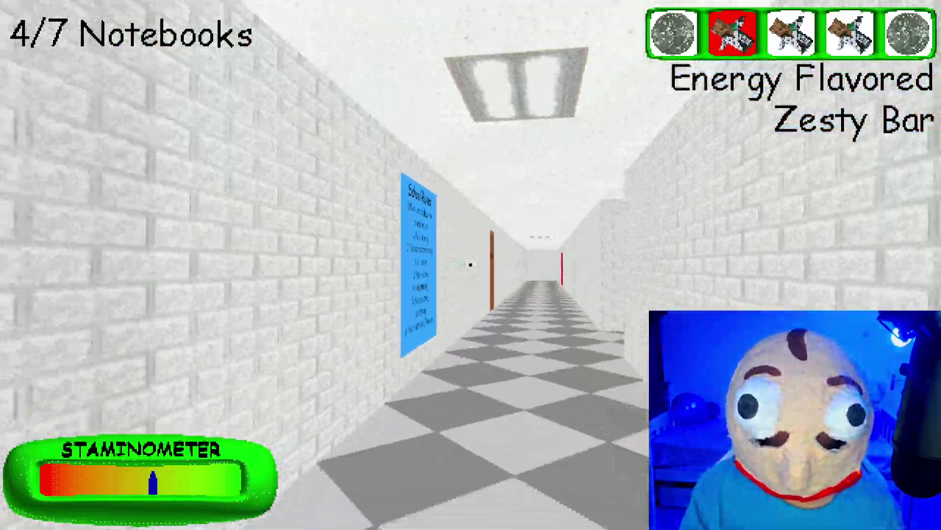
pyautogui.hotkey('shift', 'w')
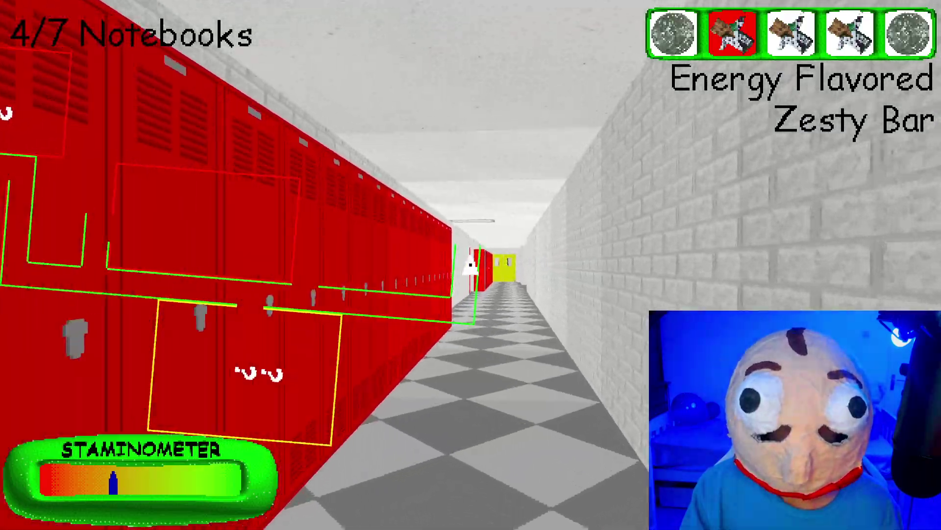
pyautogui.hotkey('shift', 'w')
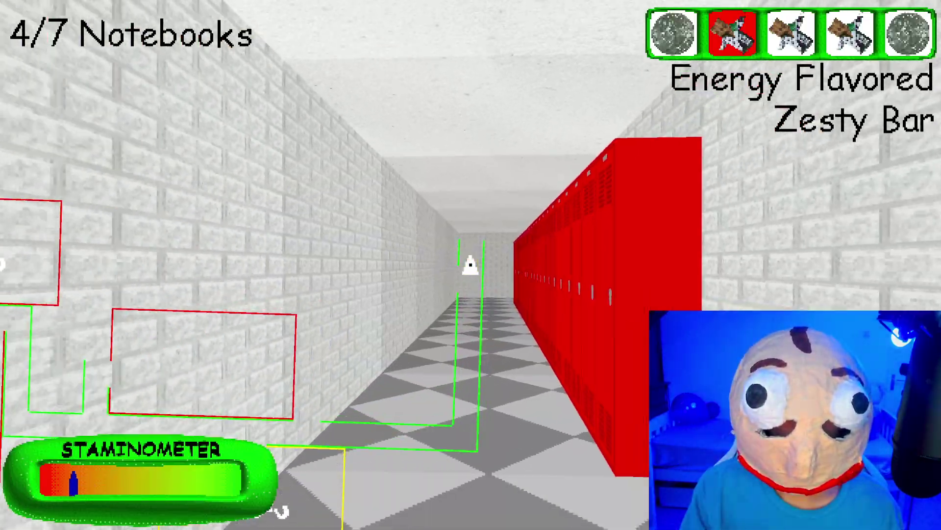
pyautogui.press('w')
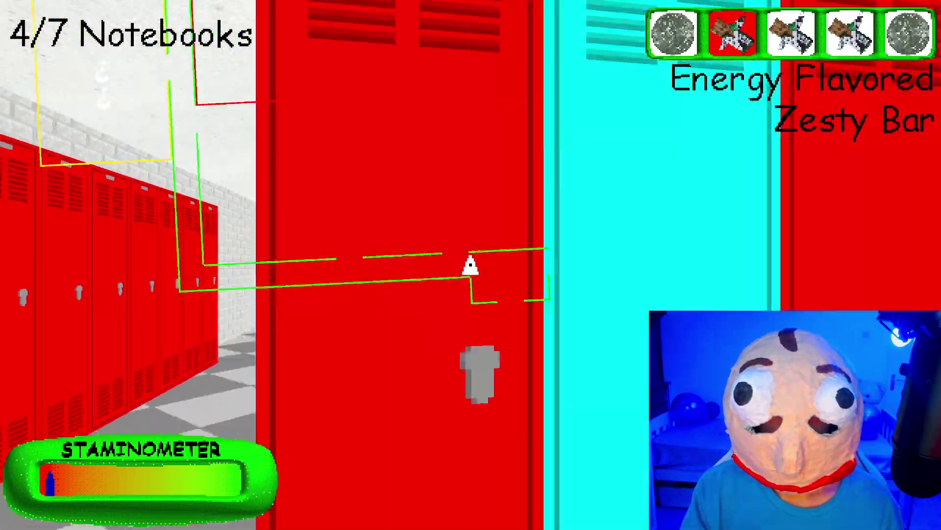
pyautogui.press('w')
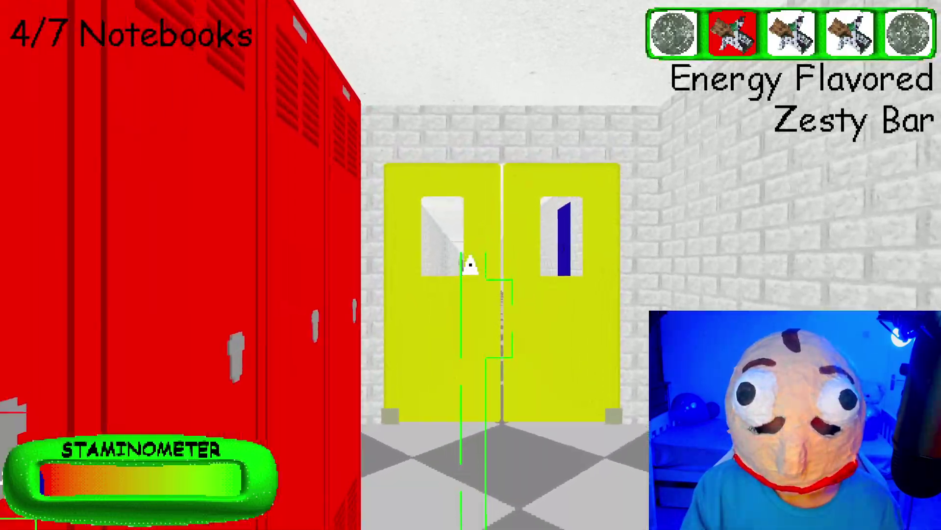
pyautogui.press('w')
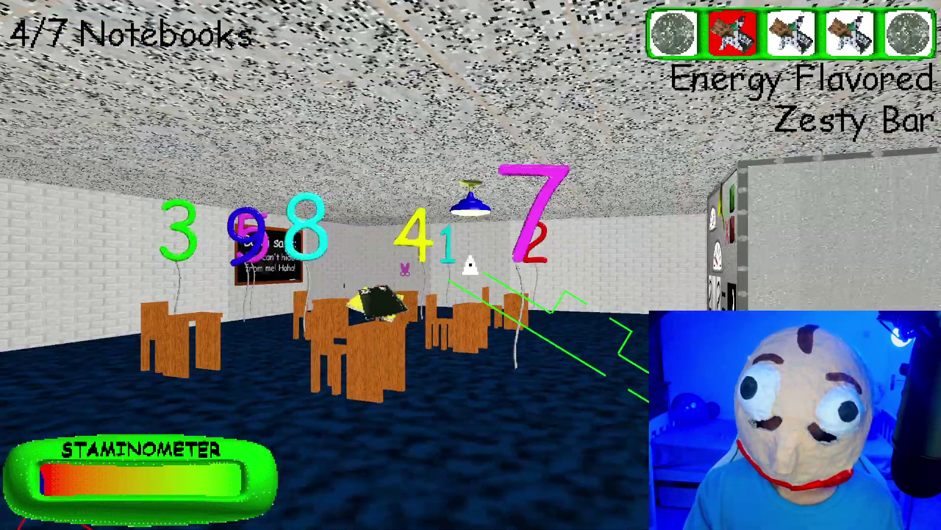
# - Collect the notebook by the red 0 balloon, reaching 5/7, and head toward the cafeteria
pyautogui.press('w')
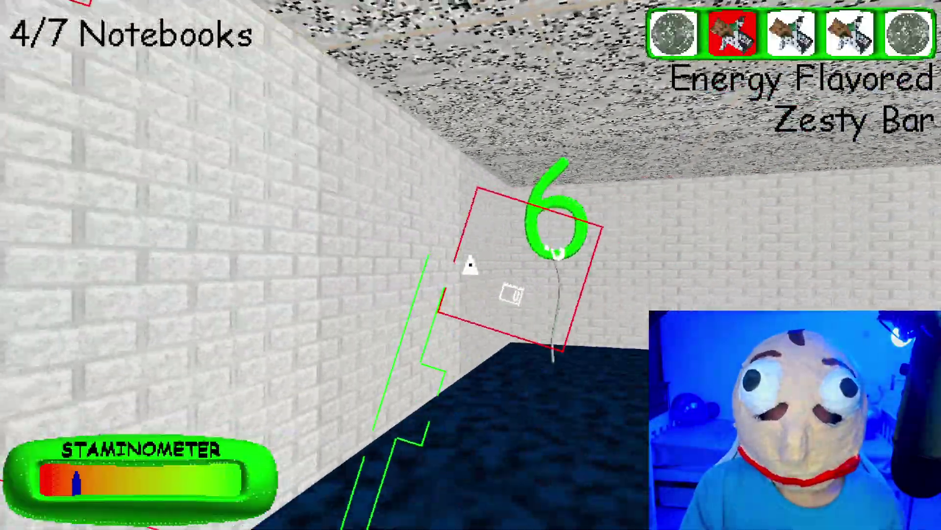
pyautogui.press('w')
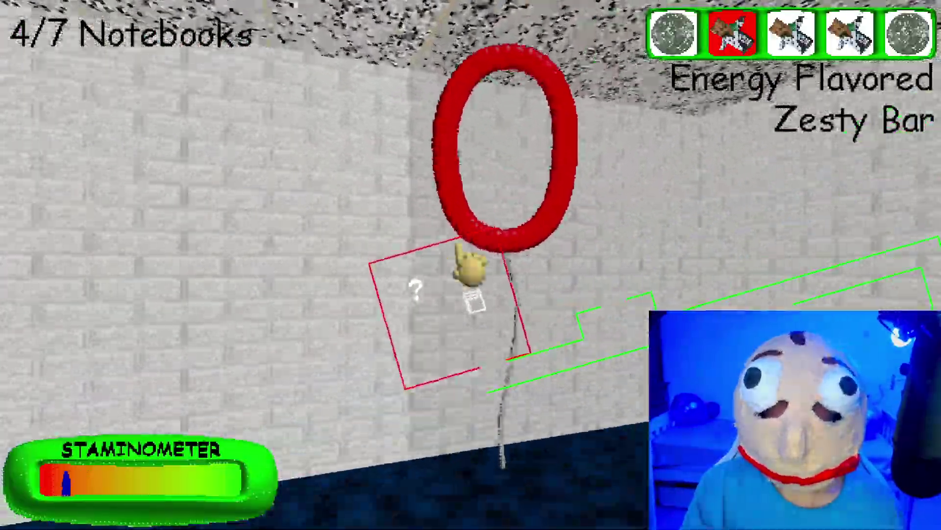
pyautogui.press('w')
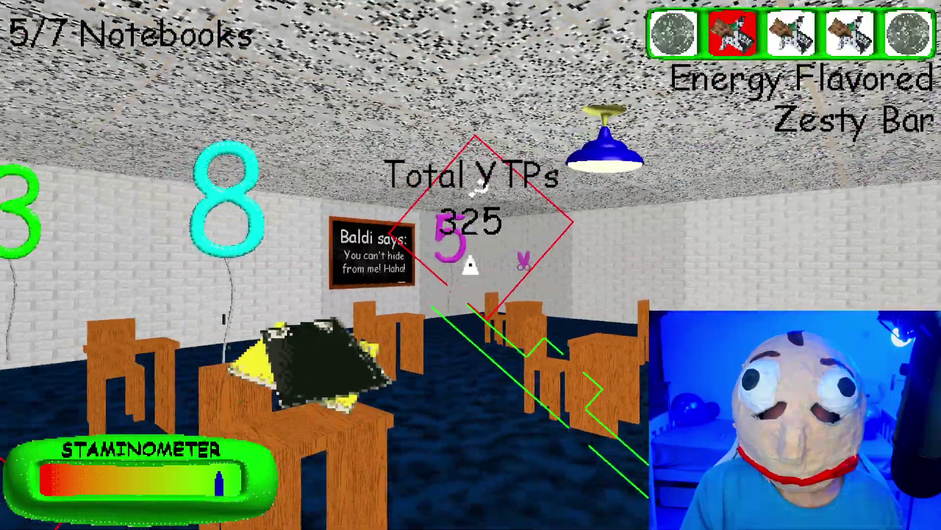
pyautogui.press('w')
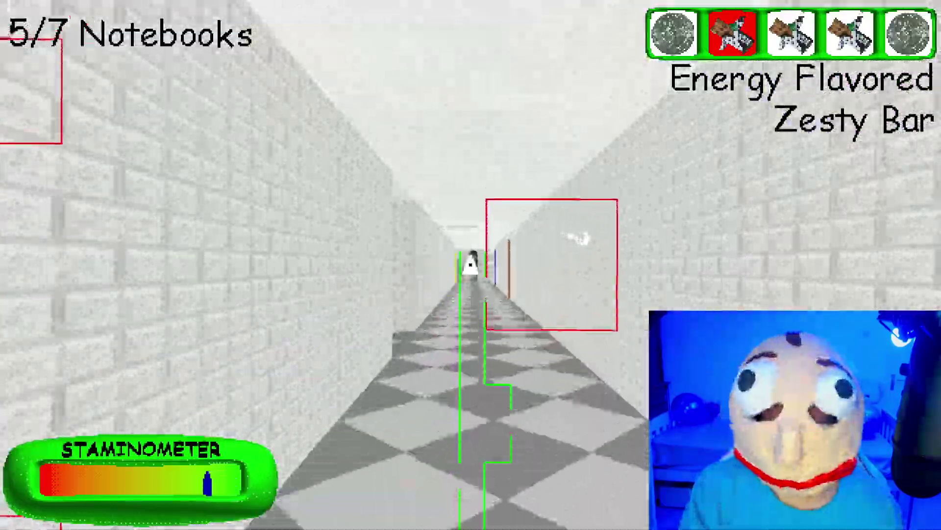
pyautogui.press('w')
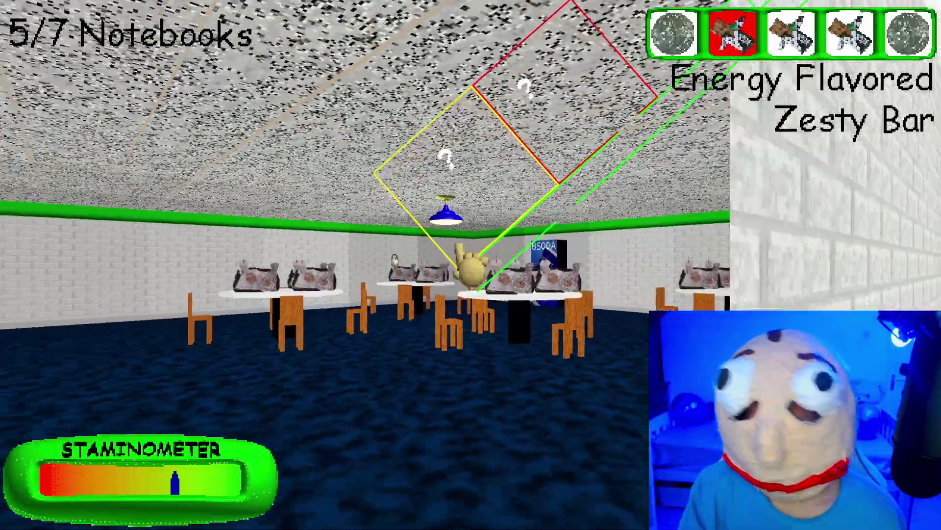
# - Spend two quarters on a Zesty Bar and a BSODA from the vending machines
pyautogui.press('5')
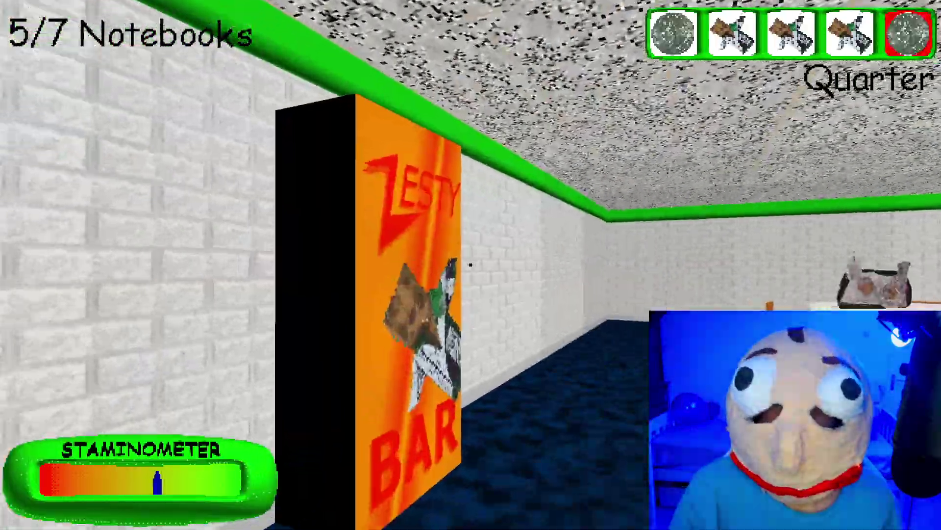
pyautogui.click(470, 264)
pyautogui.press('1')
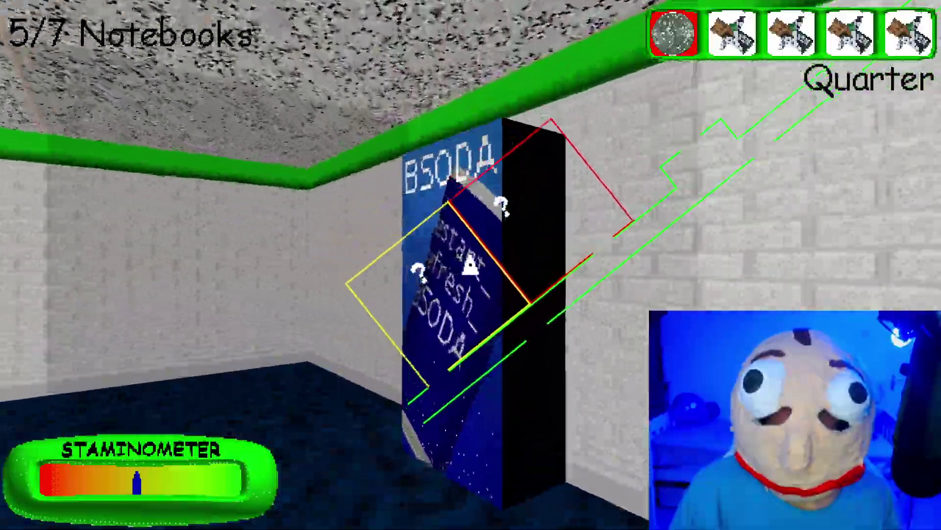
pyautogui.click(471, 264)
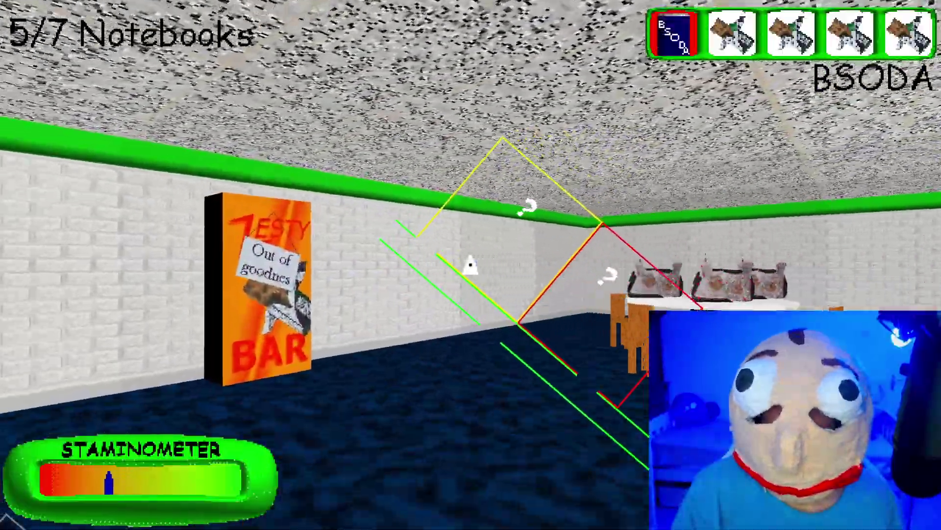
# - Go through door 99 and collect the notebook there, reaching 6/7
pyautogui.press('w')
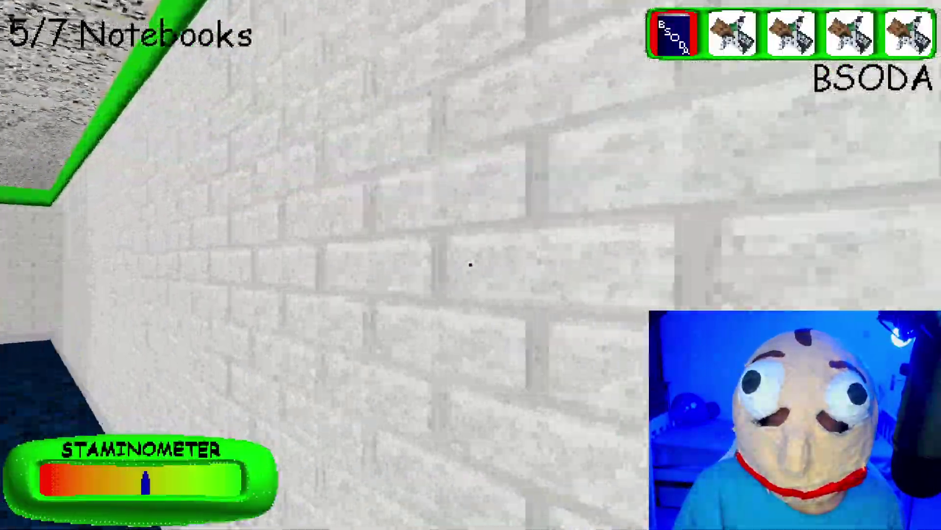
pyautogui.press('w')
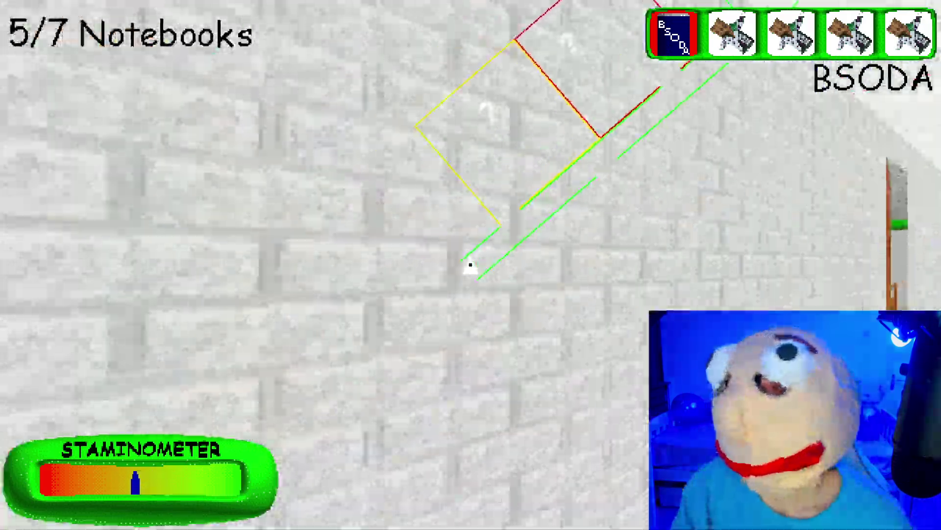
pyautogui.press('w')
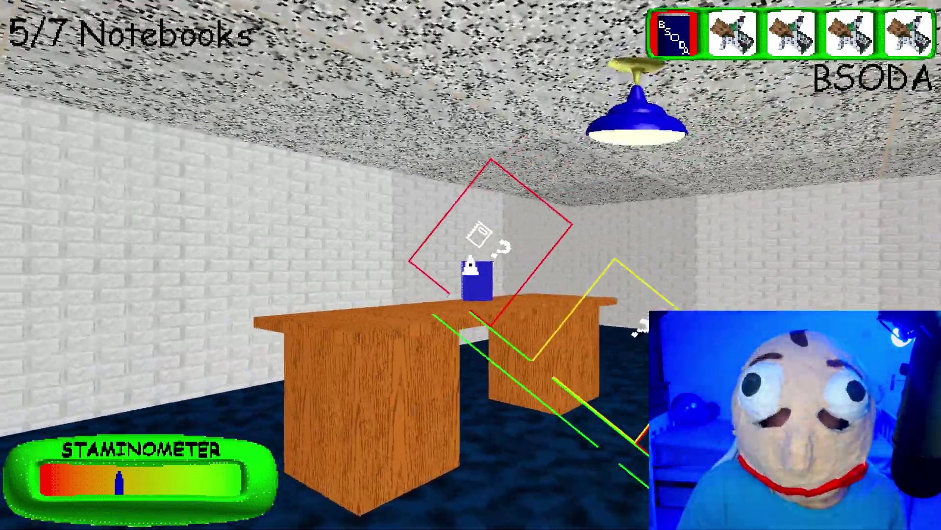
pyautogui.click(470, 264)
# - Walk down the hallway toward Baldi and spray the BSODA at him
pyautogui.press('w')
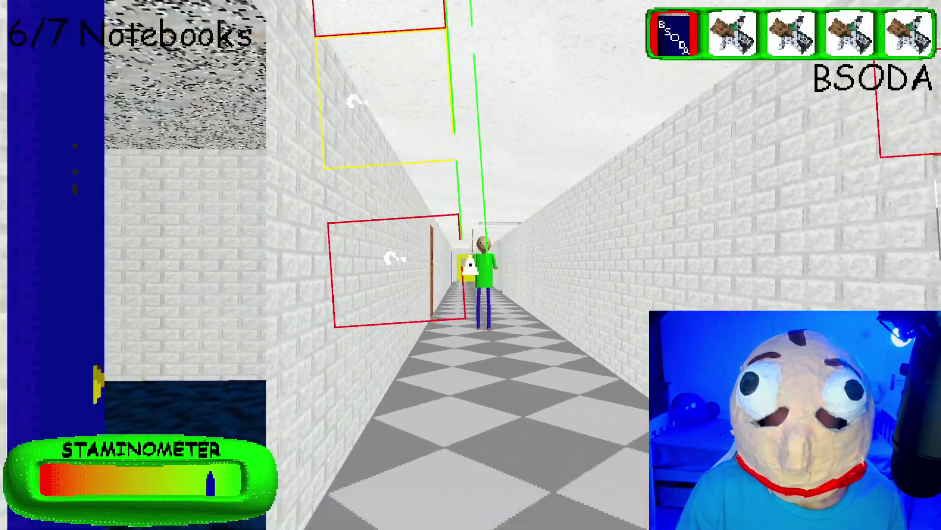
pyautogui.press('w')
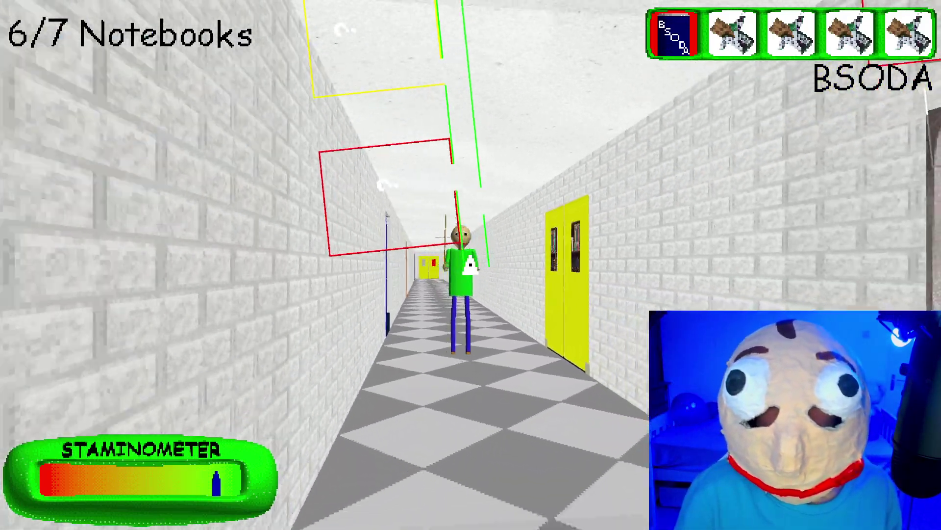
pyautogui.press('w')
pyautogui.rightClick(471, 264)
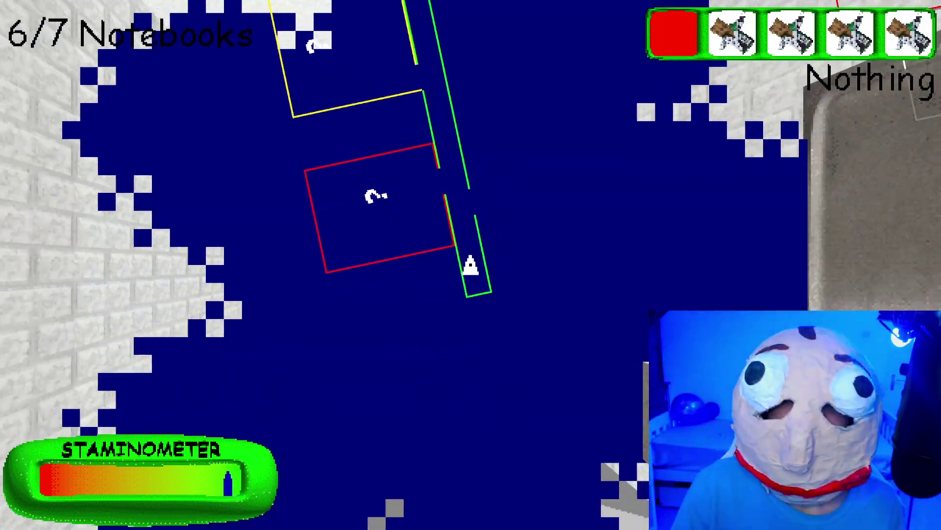
# - Escape through the yellow doors and hallways into the red-door classroom with number balloons
pyautogui.press('w')
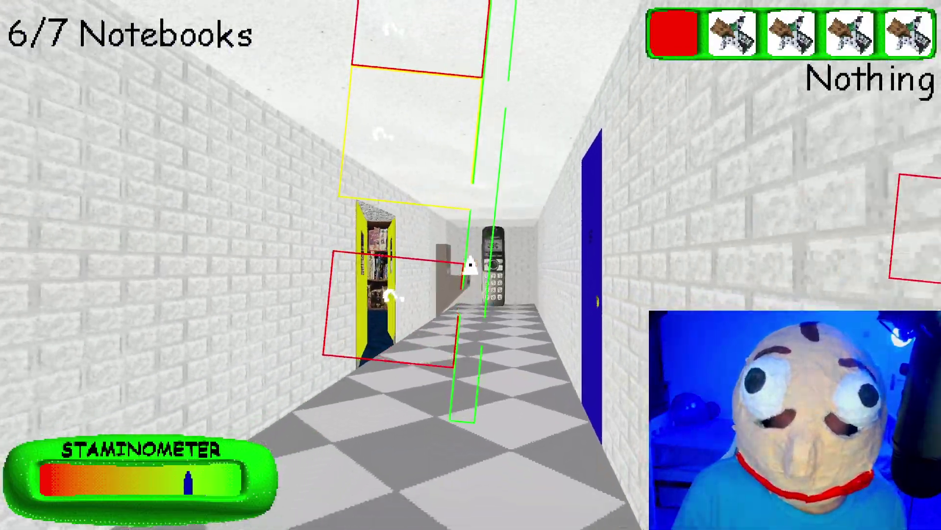
pyautogui.press('w')
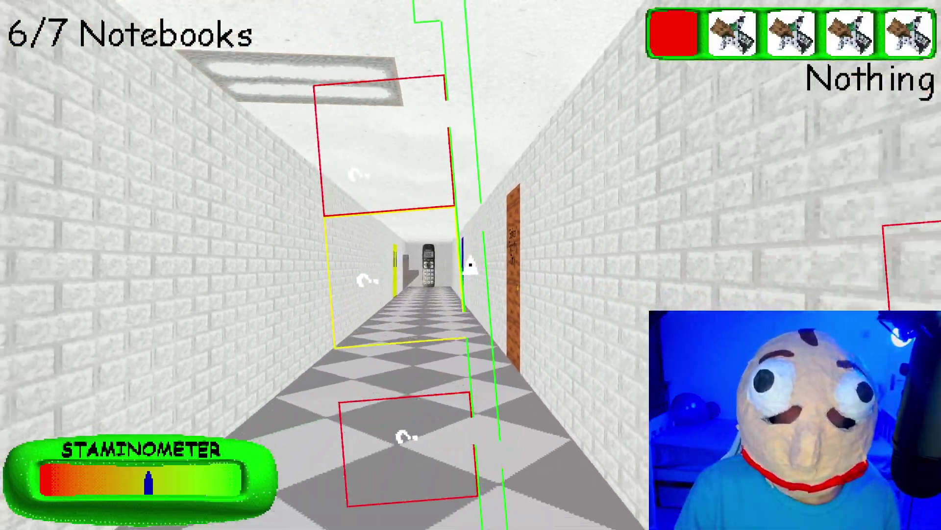
pyautogui.press('w')
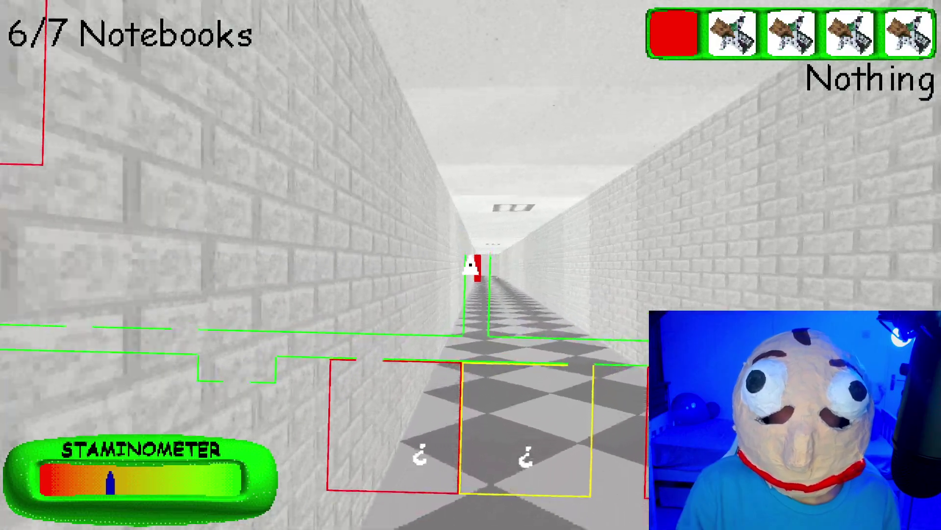
pyautogui.press('w')
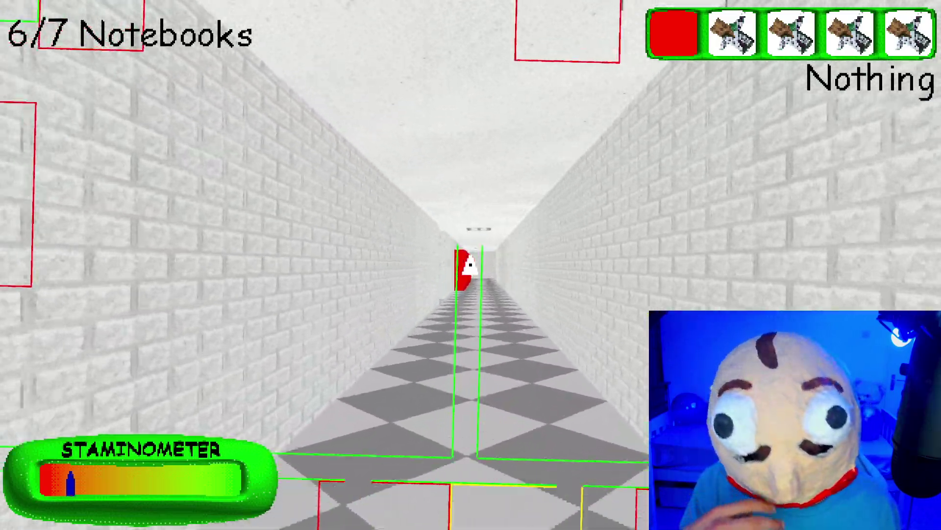
pyautogui.press('w')
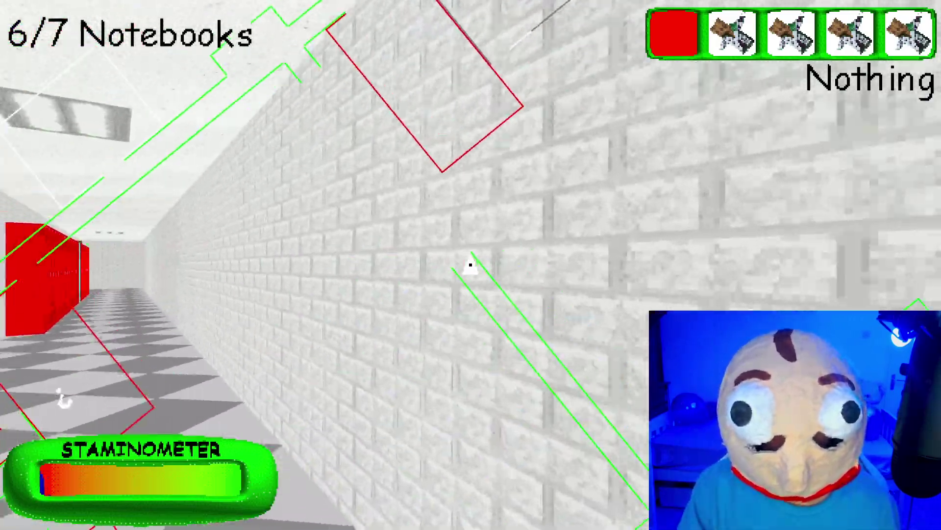
pyautogui.press('w')
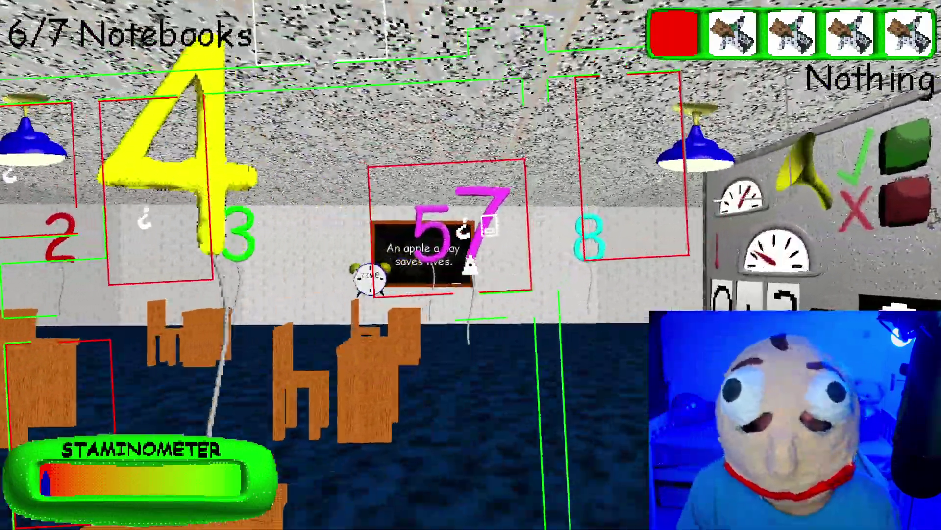
# - Pick up the alarm clock, answer the math machine with the 3 balloon, and leave
pyautogui.click(471, 265)
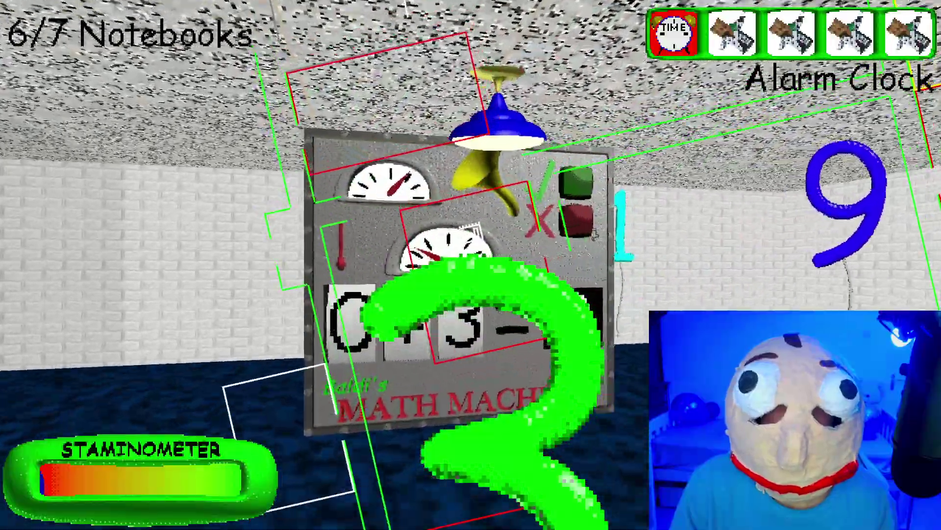
pyautogui.click(471, 265)
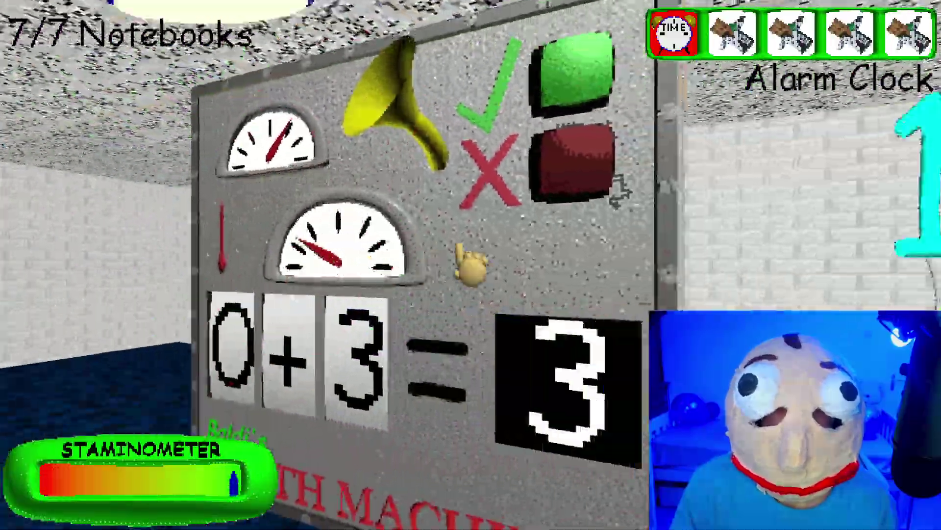
pyautogui.hotkey('shift', 'w')
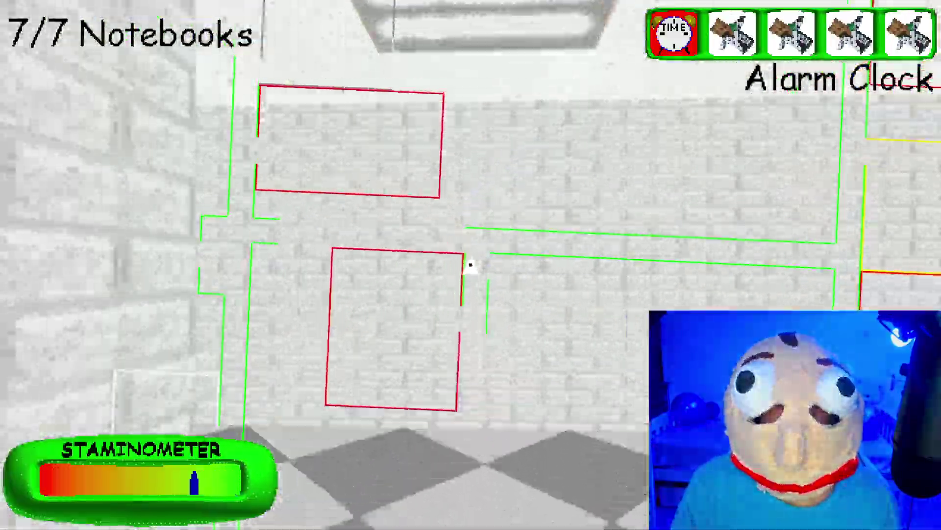
pyautogui.hotkey('shift', 'w')
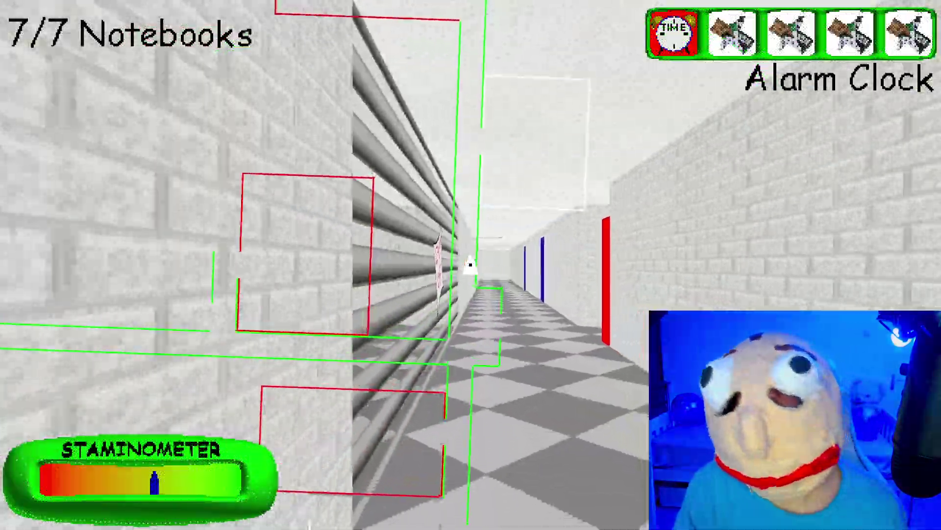
# - Run through the yellow door, set down the alarm clock, and sprint into the locker hallway
pyautogui.press('w')
pyautogui.press('w')
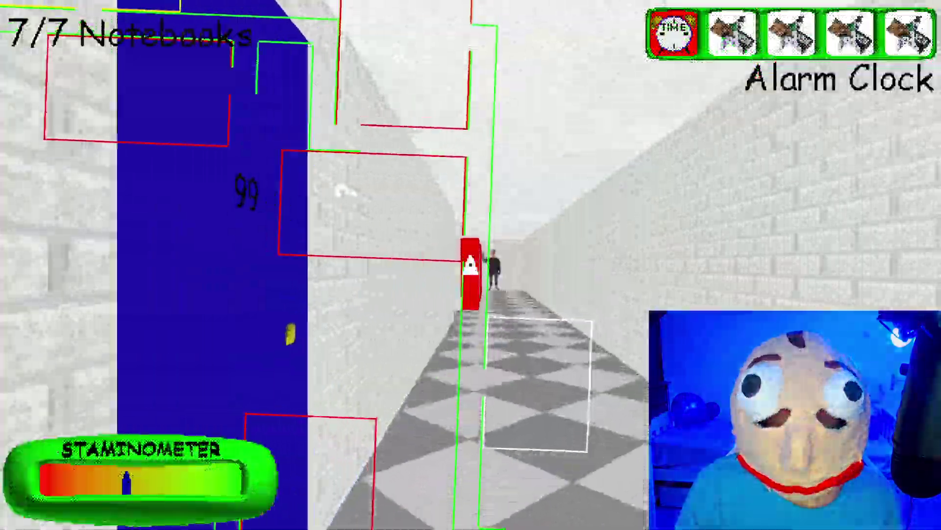
pyautogui.press('w')
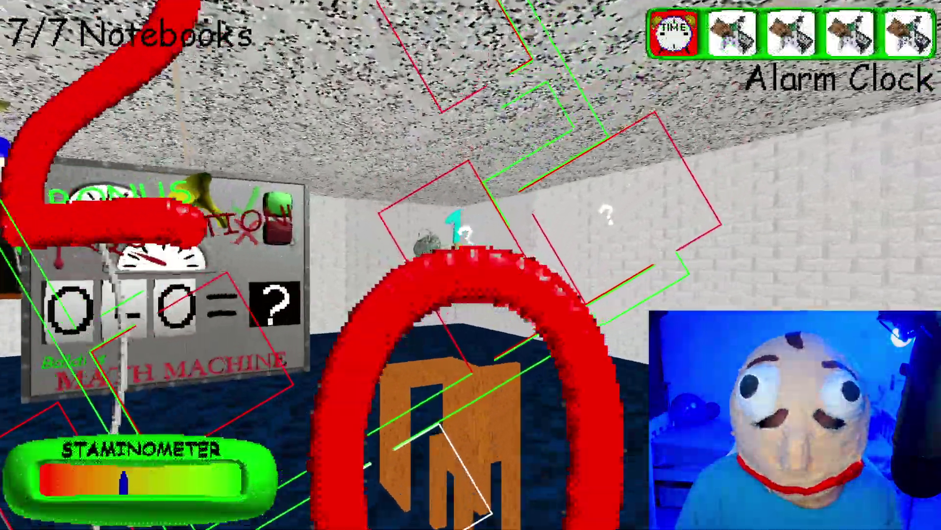
pyautogui.click(470, 265)
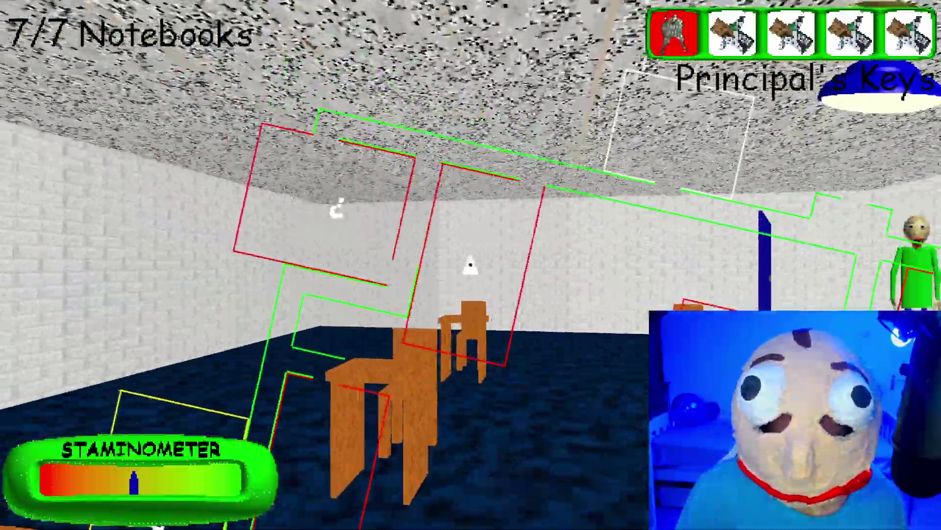
pyautogui.hotkey('shift', 'w')
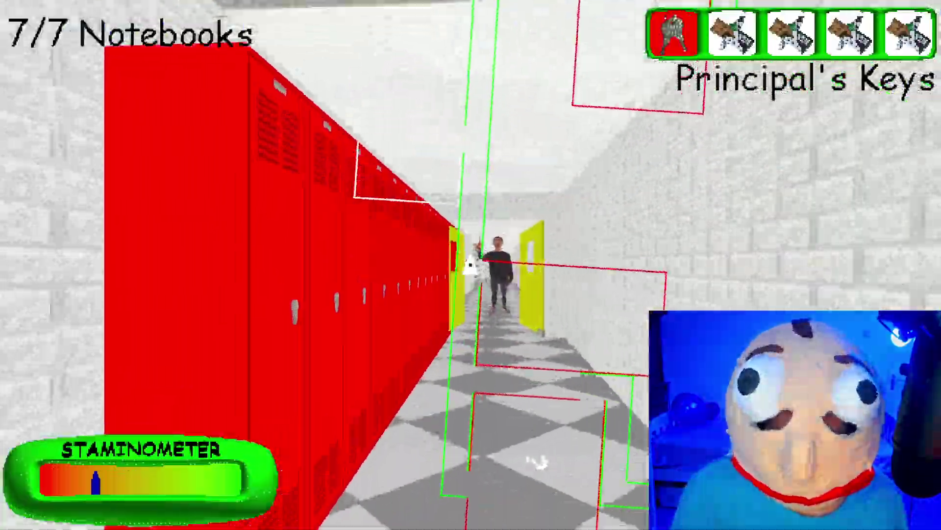
# - Sprint down the hallway to the exit until the elevator screen shows 490 YTPs
pyautogui.hotkey('shift', 'w')
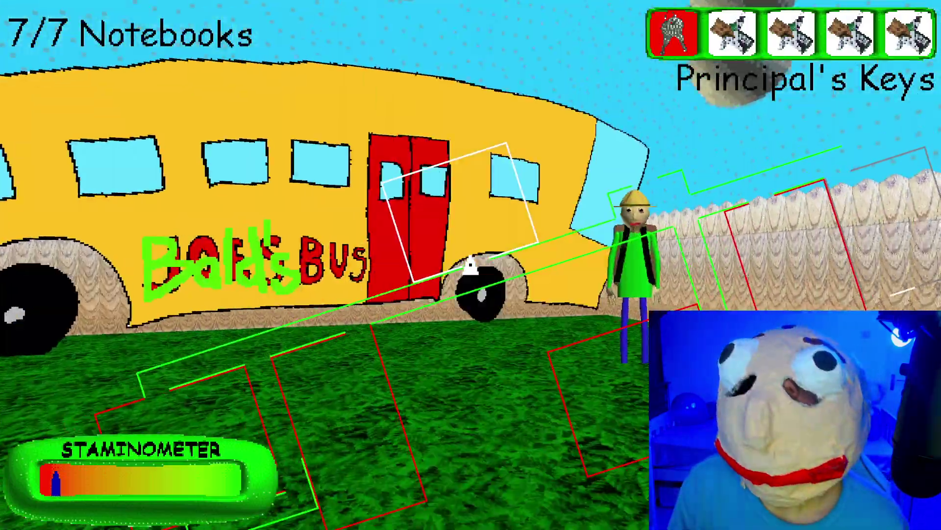
pyautogui.hotkey('shift', 'w')
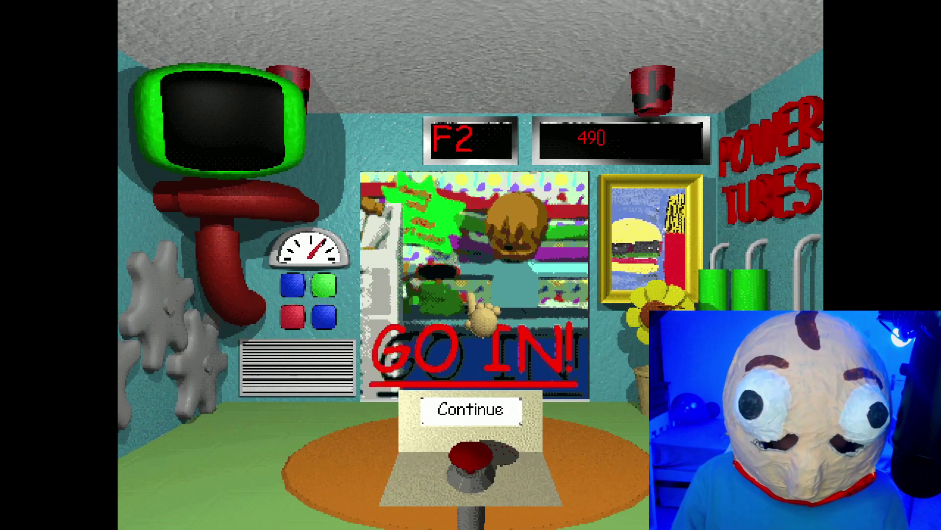
# - Buy the 200-YTP grappling hook in Johnny's shop, add it to inventory, and leave
pyautogui.click(471, 410)
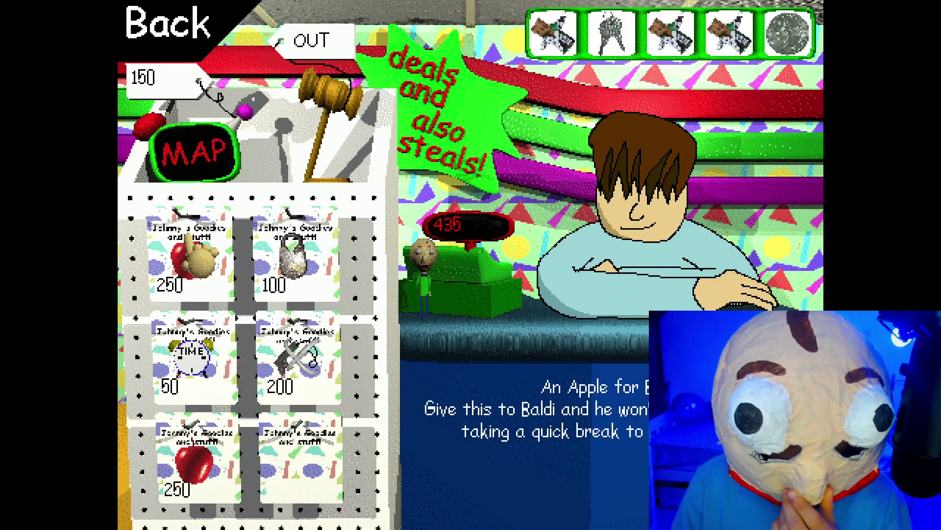
pyautogui.click(298, 356)
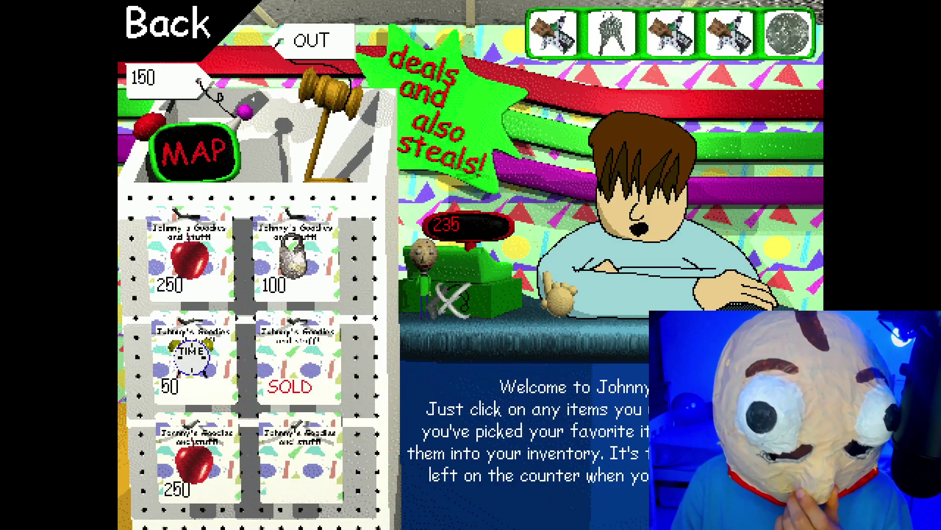
pyautogui.click(610, 33)
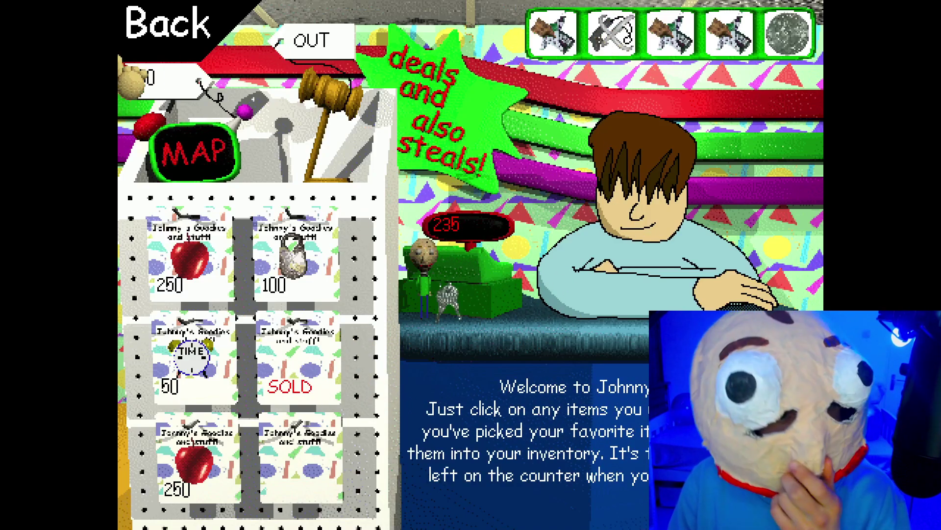
pyautogui.click(136, 59)
pyautogui.click(618, 358)
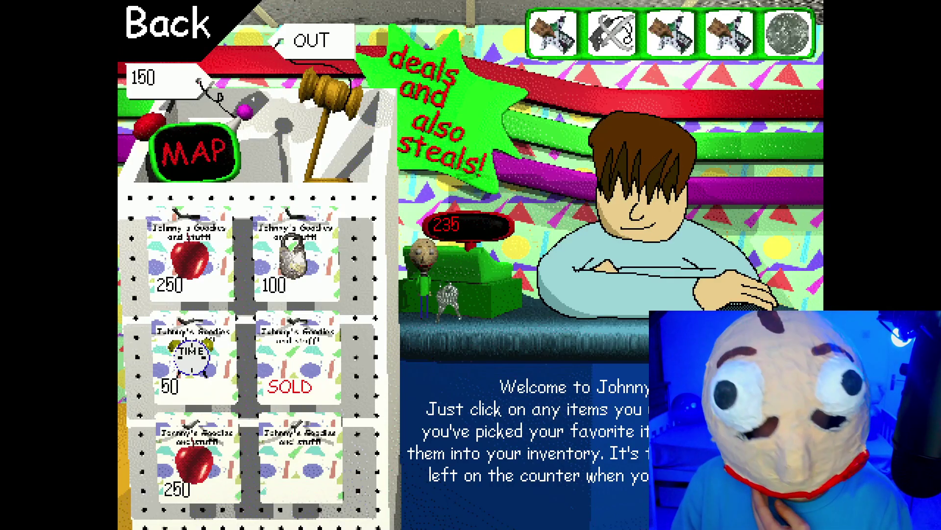
pyautogui.click(168, 24)
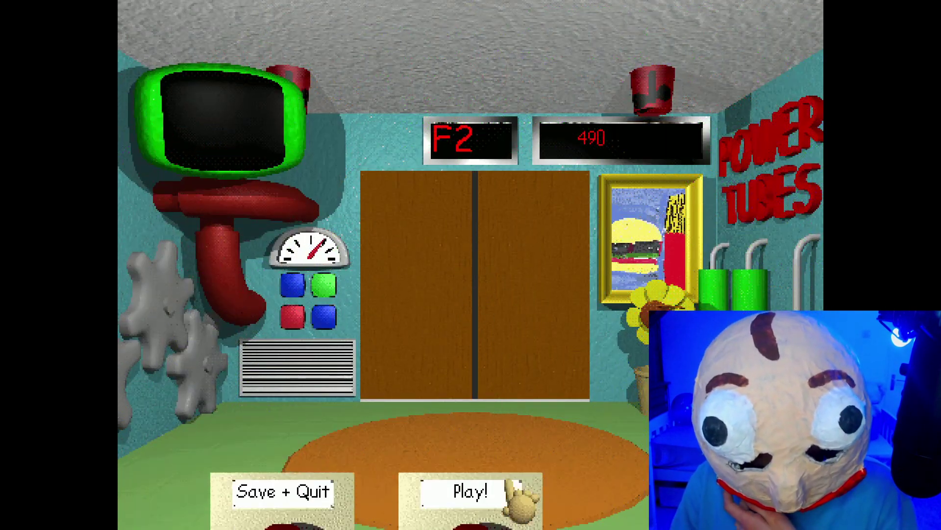
# - Start the next floor, check the school map, and run down the hallway
pyautogui.click(509, 482)
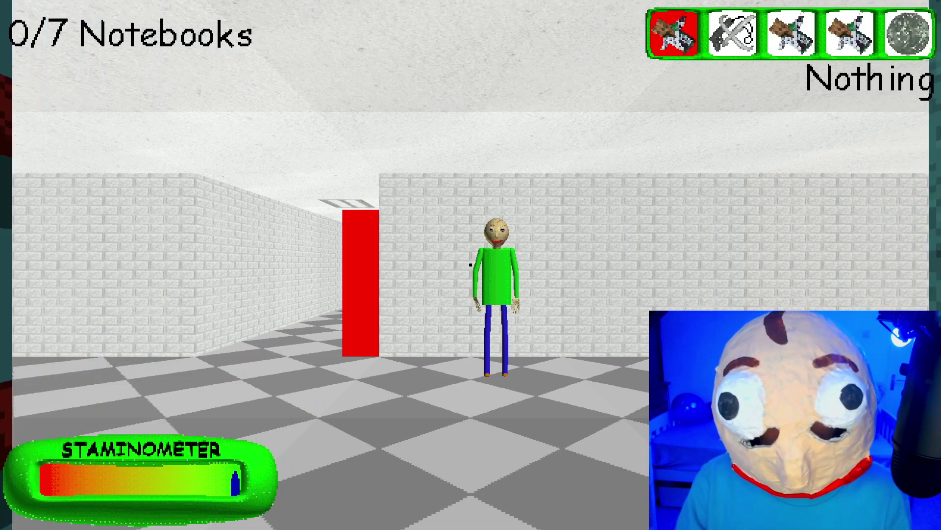
pyautogui.press('Tab')
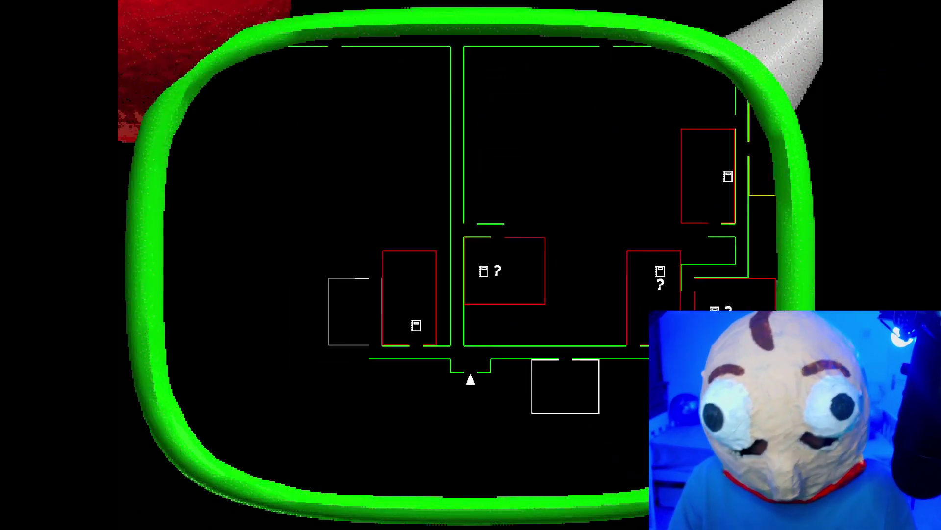
pyautogui.scroll(-2, 470, 265)
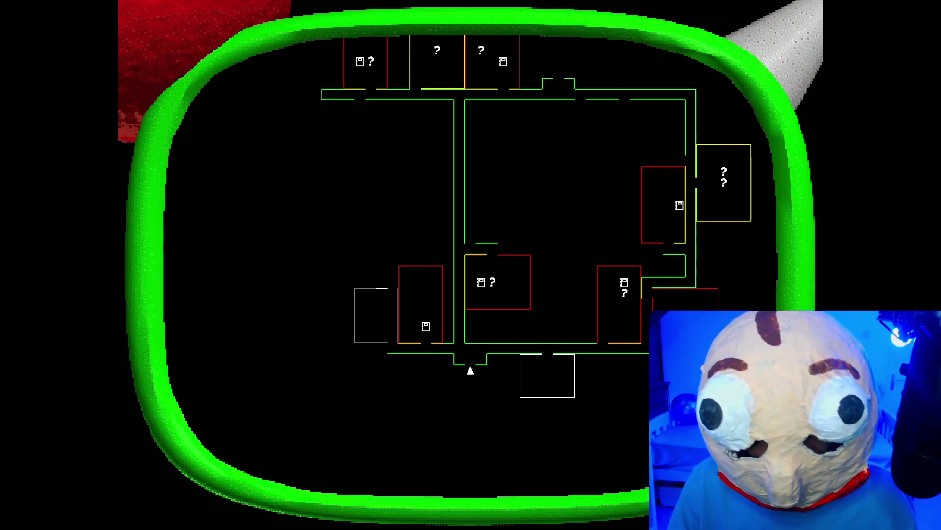
pyautogui.press('Tab')
pyautogui.scroll(-1, 471, 265)
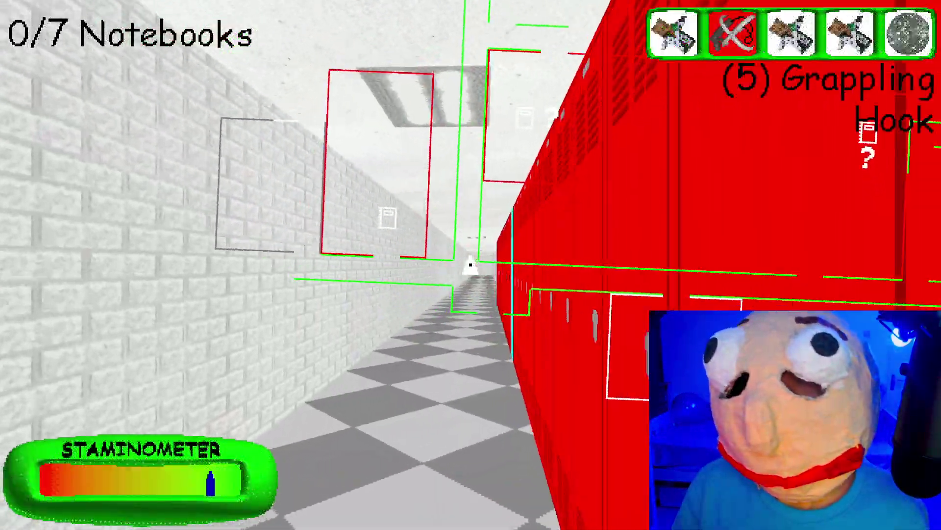
pyautogui.hotkey('shift', 'w')
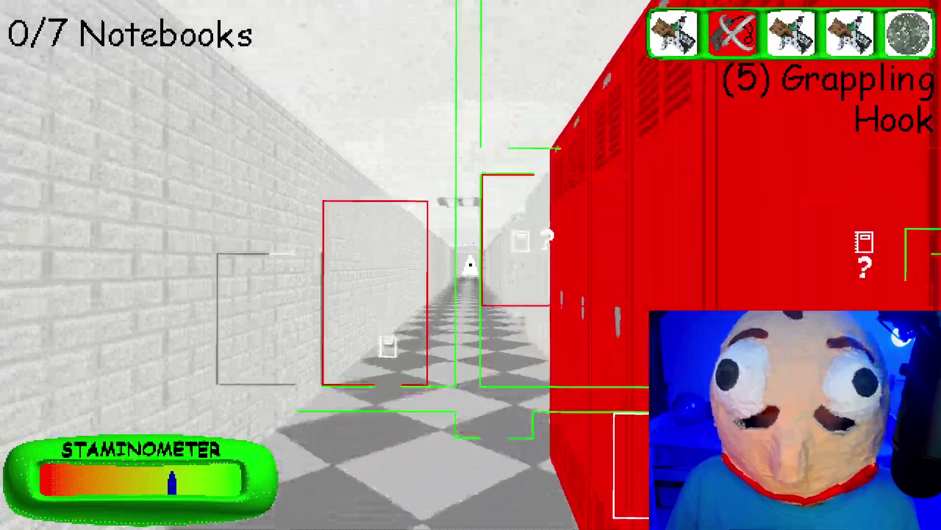
# - Run into a classroom, collect its notebook, and sprint down the locker hallway
pyautogui.hotkey('shift', 'w')
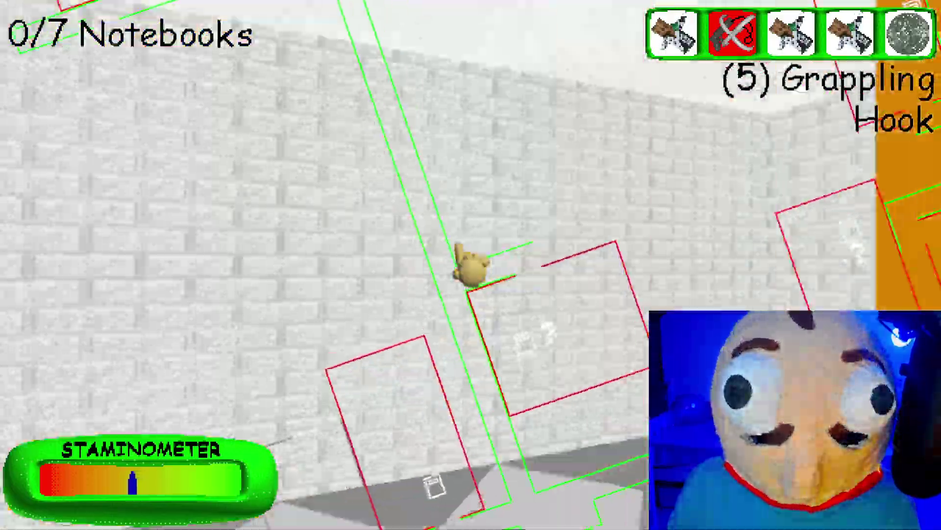
pyautogui.hotkey('shift', 'w')
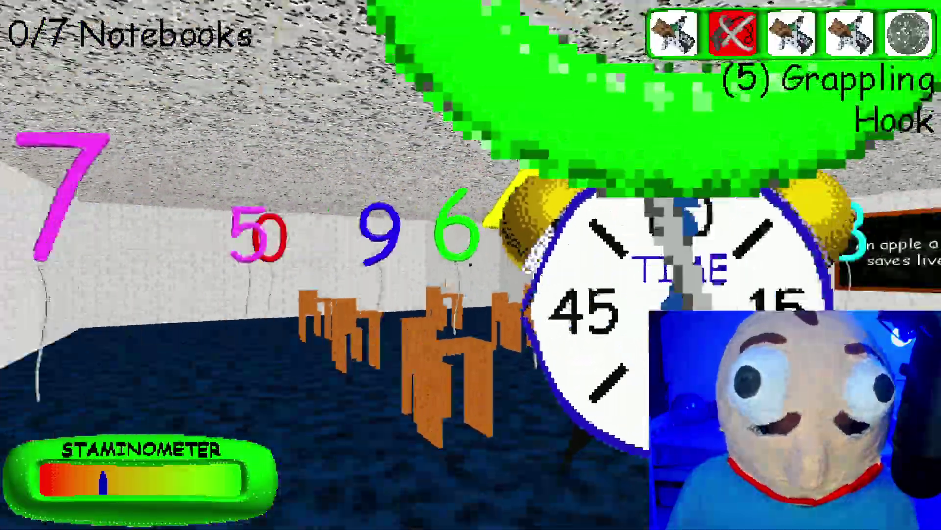
pyautogui.click(471, 265)
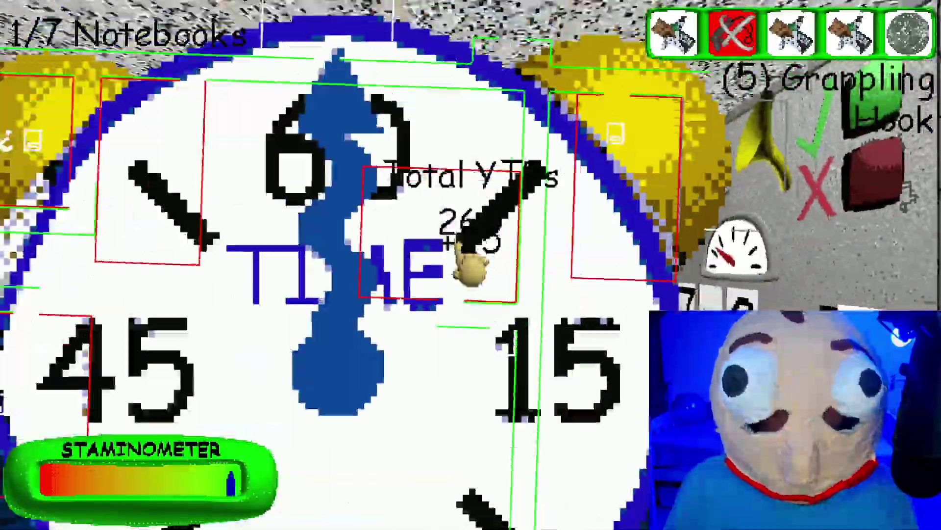
pyautogui.hotkey('shift', 'w')
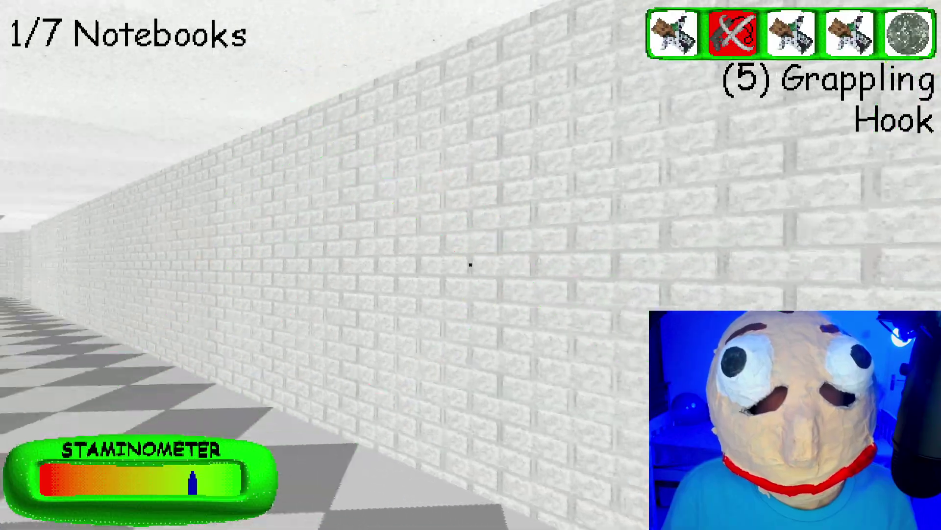
pyautogui.hotkey('shift', 'w')
pyautogui.hotkey('shift', 'w')
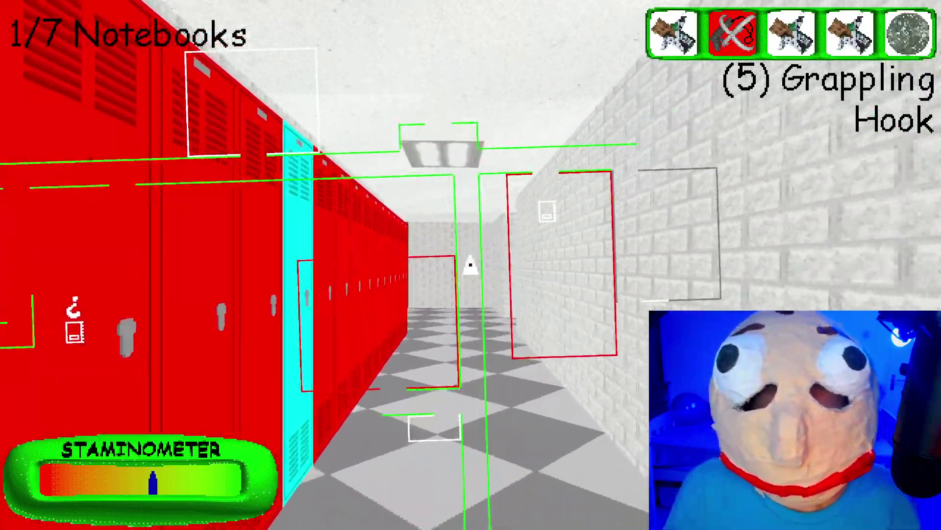
# - Select the Zesty Bar, run through the yellow doors, reselect the grappling hook, and cross the classroom
pyautogui.press('1')
pyautogui.hotkey('shift', 'w')
pyautogui.hotkey('shift', 'w')
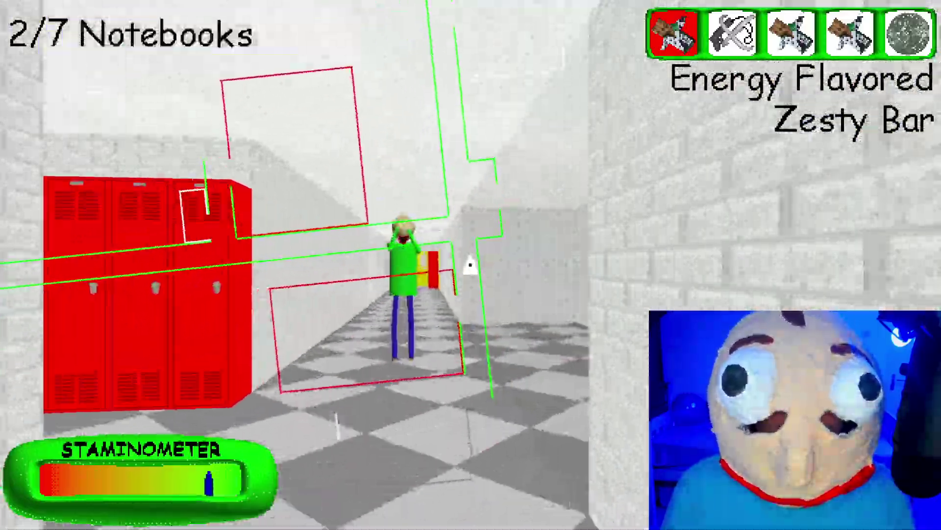
pyautogui.hotkey('shift', 'w')
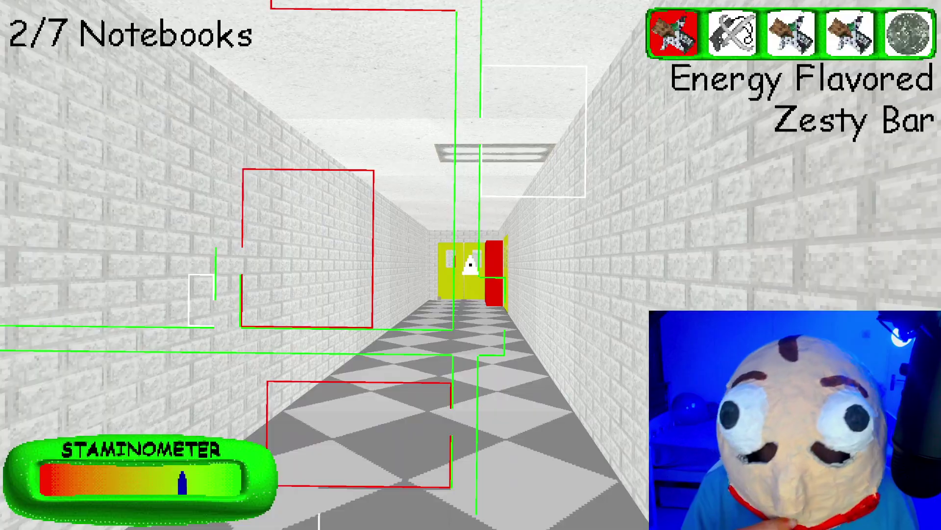
pyautogui.hotkey('shift', 'w')
pyautogui.hotkey('shift', 'w')
pyautogui.press('2')
pyautogui.hotkey('shift', 'w')
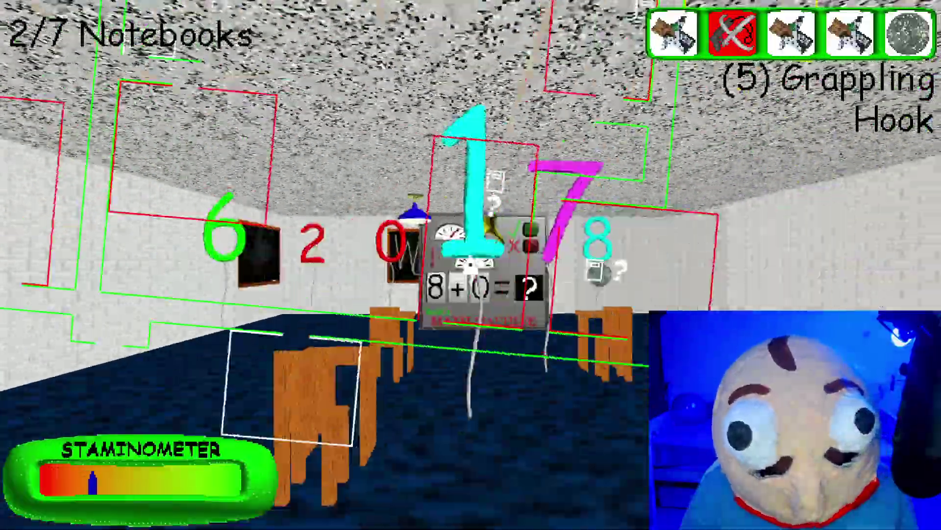
pyautogui.hotkey('shift', 'w')
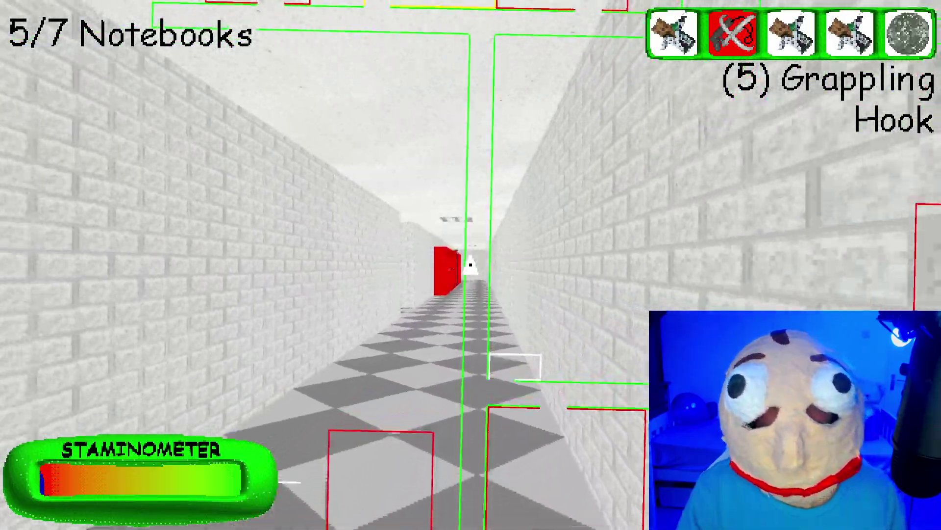
pyautogui.scroll(-1, 471, 265)
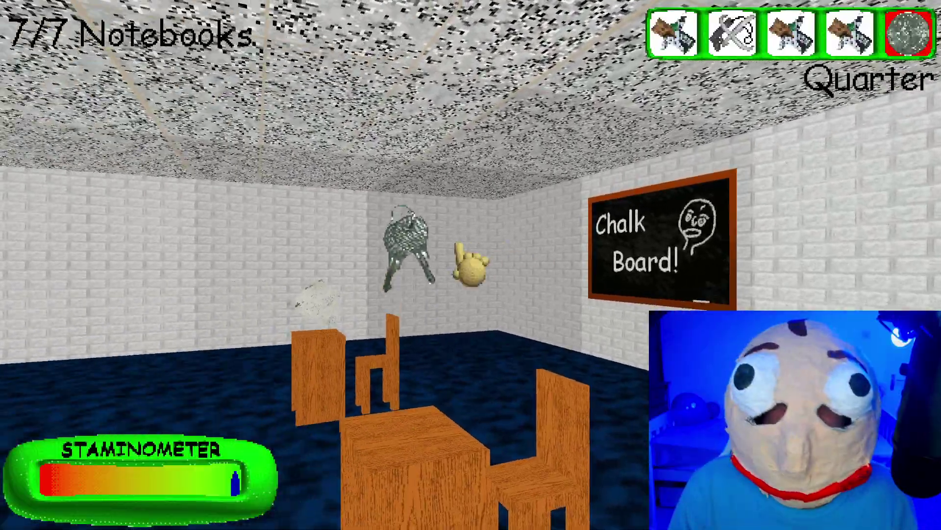
# - Take the Principal's Keys, run past the red lockers, and unlock the office door
pyautogui.click(471, 265)
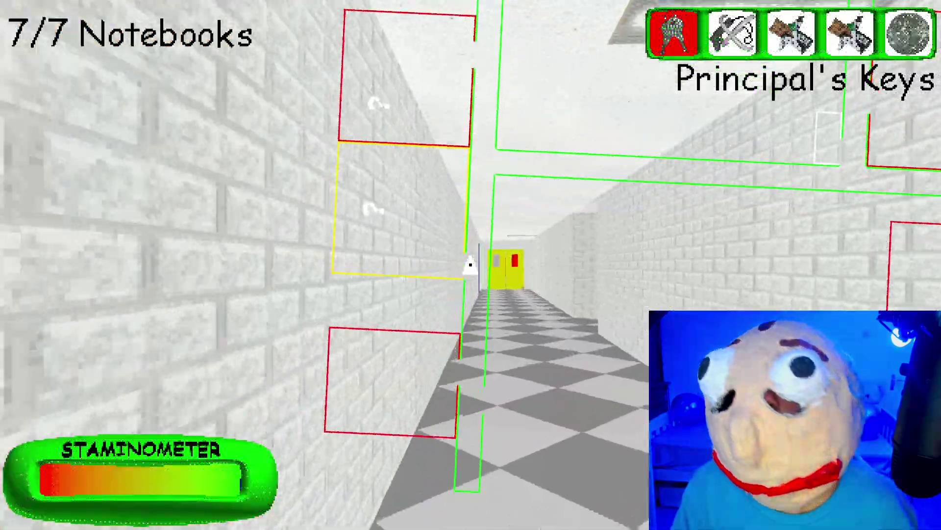
pyautogui.press('w')
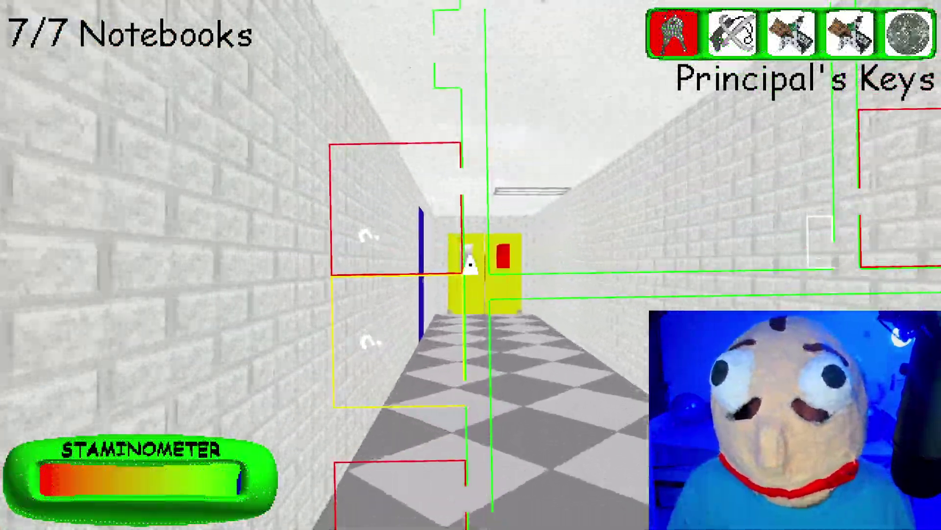
pyautogui.press('w')
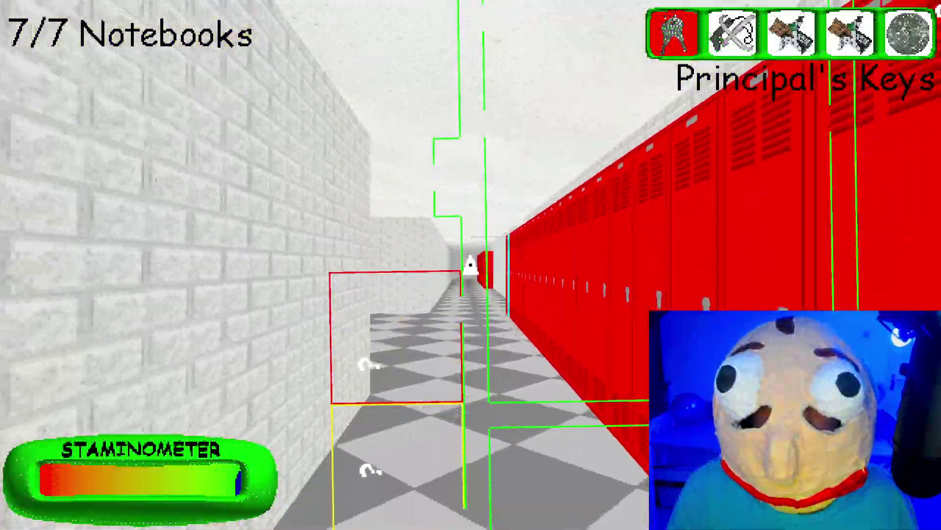
pyautogui.press('w')
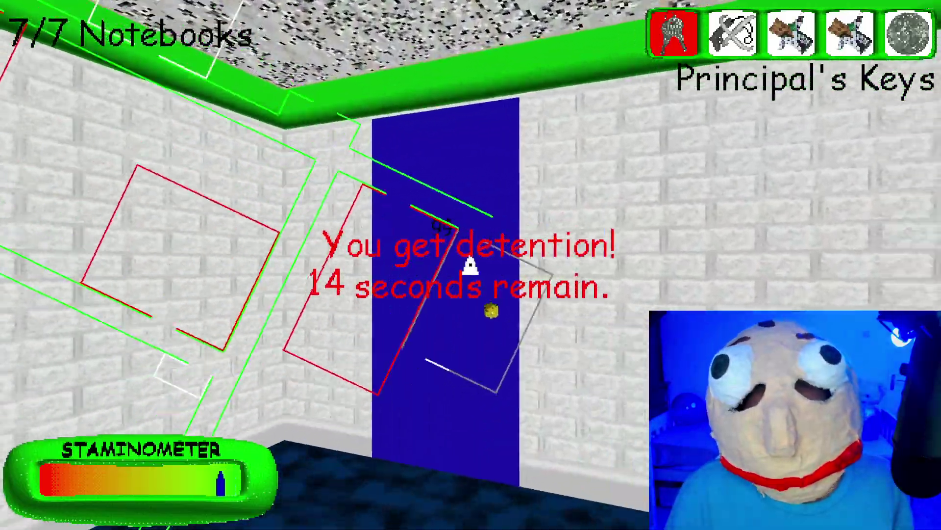
pyautogui.click(471, 266)
pyautogui.press('w')
pyautogui.press('w')
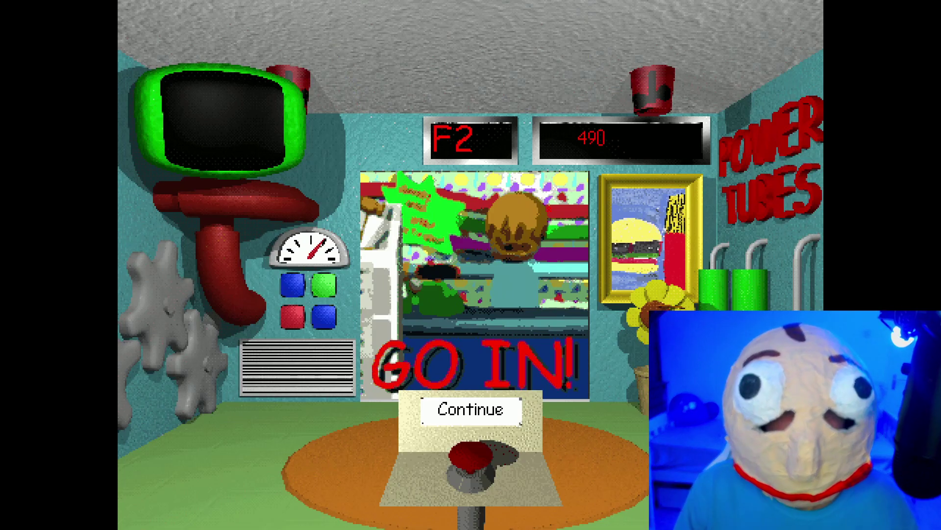
# - In Johnny's shop, buy an apple and an Energy Flavored Zesty Bar, then confirm leaving
pyautogui.click(470, 409)
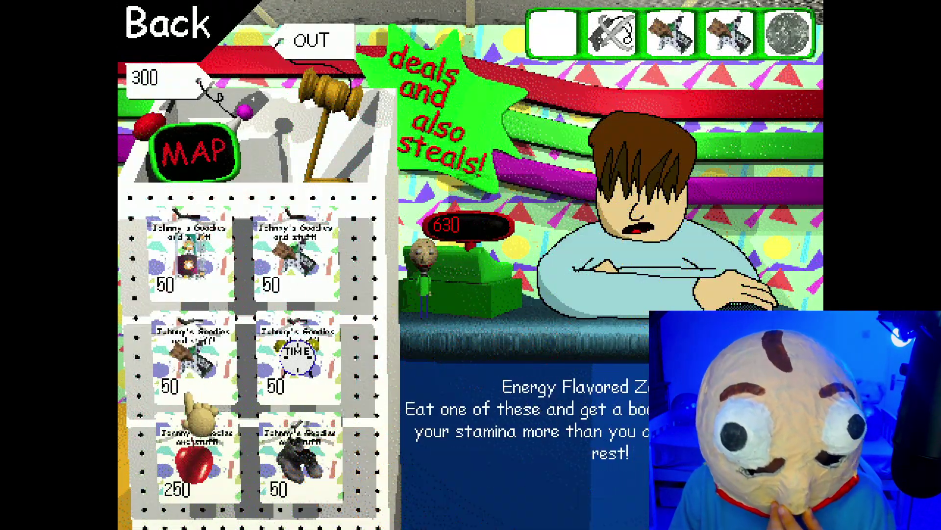
pyautogui.click(206, 181)
pyautogui.click(199, 470)
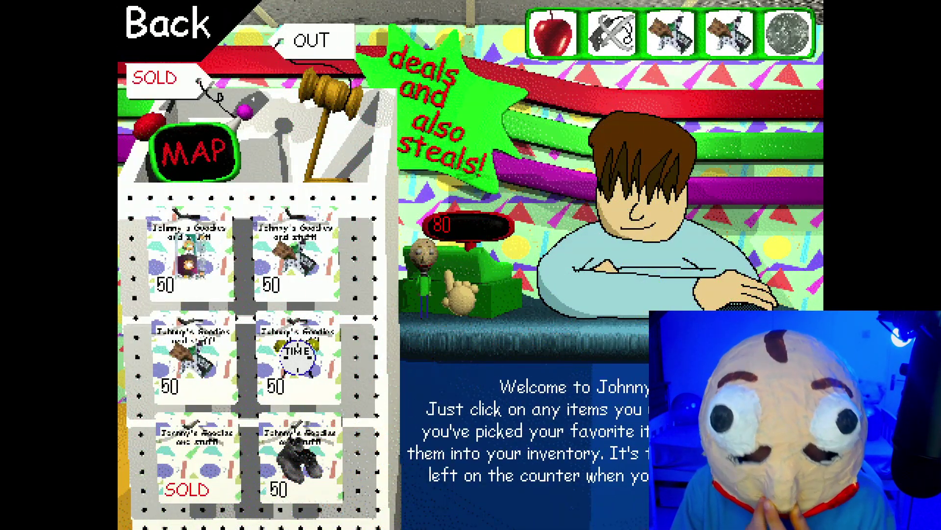
pyautogui.click(294, 257)
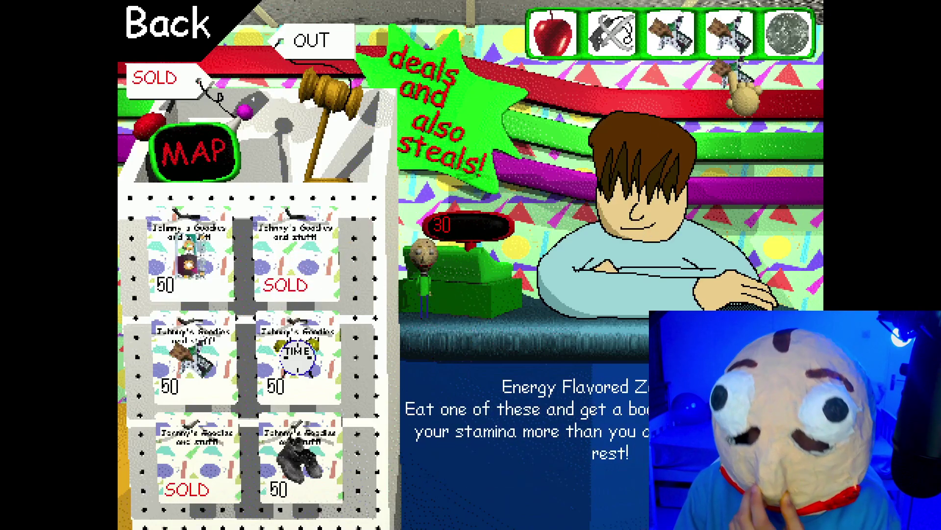
pyautogui.click(786, 36)
pyautogui.click(170, 30)
pyautogui.click(305, 331)
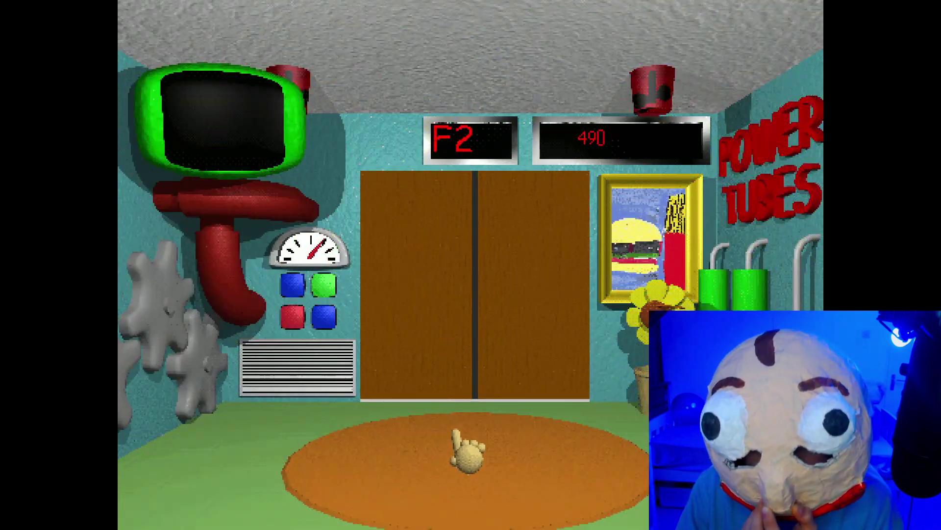
# - Start floor F2 from the elevator and look over the school map for notebook rooms
pyautogui.click(487, 417)
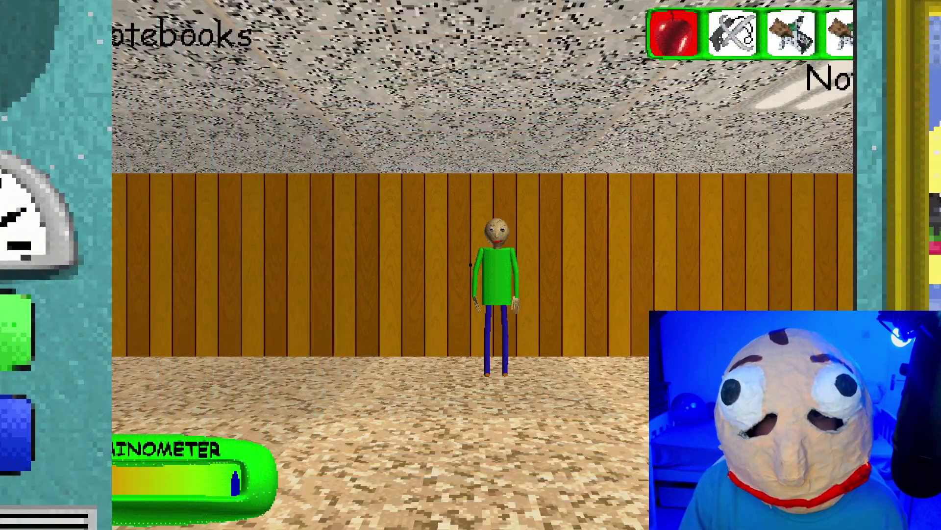
pyautogui.press('Tab')
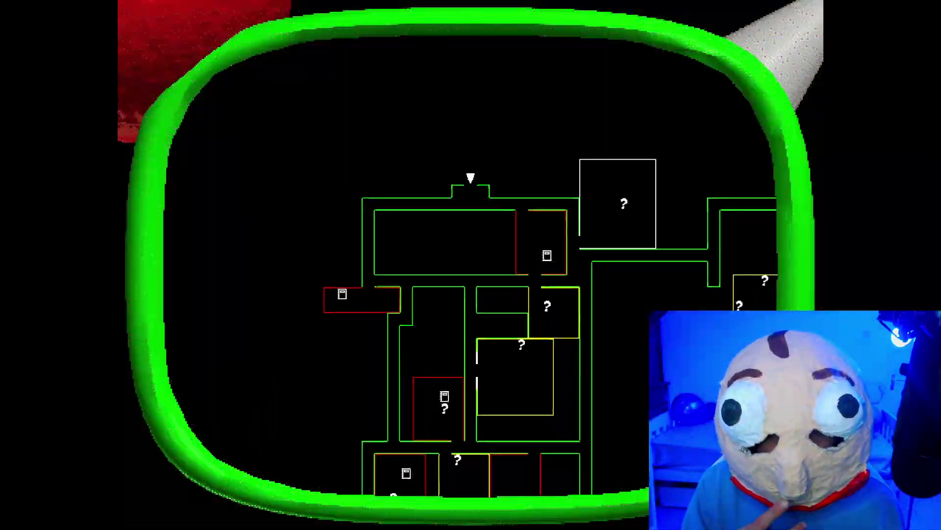
pyautogui.scroll(2, 470, 265)
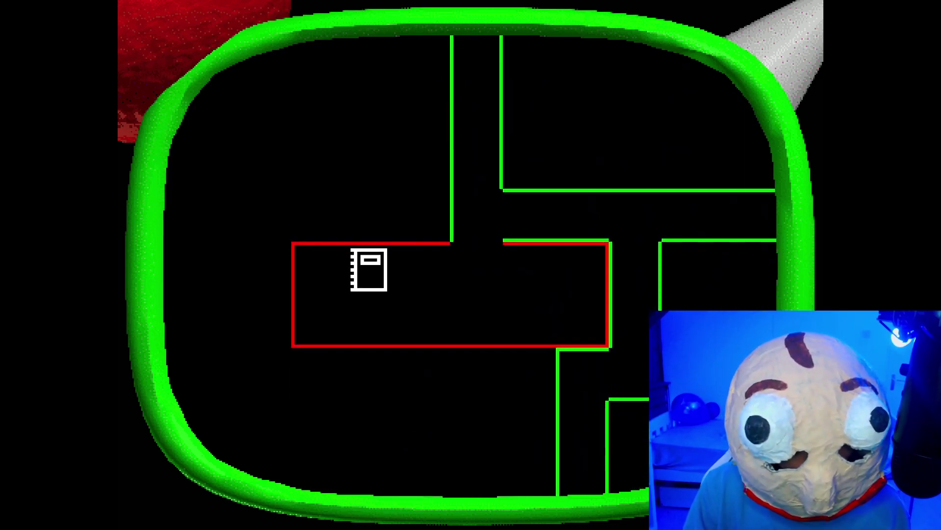
pyautogui.scroll(-1, 471, 265)
pyautogui.scroll(-1, 471, 264)
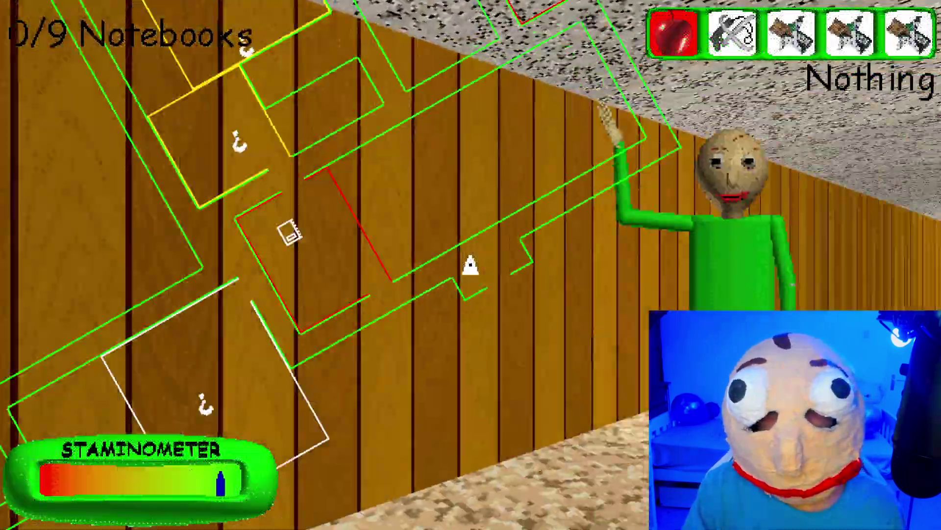
# - Collect the classroom notebook and pick up the BSODA from the cafeteria table
pyautogui.hotkey('shift', 'w')
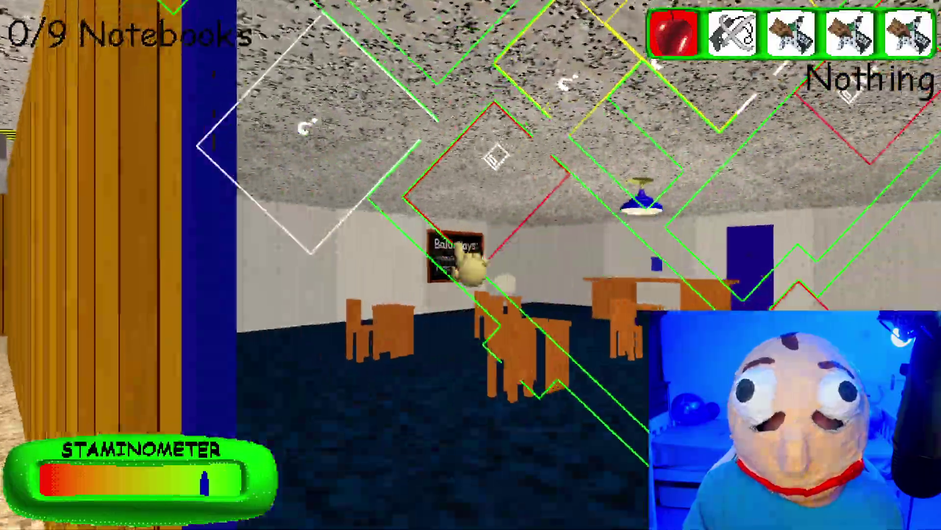
pyautogui.press('w')
pyautogui.click(470, 264)
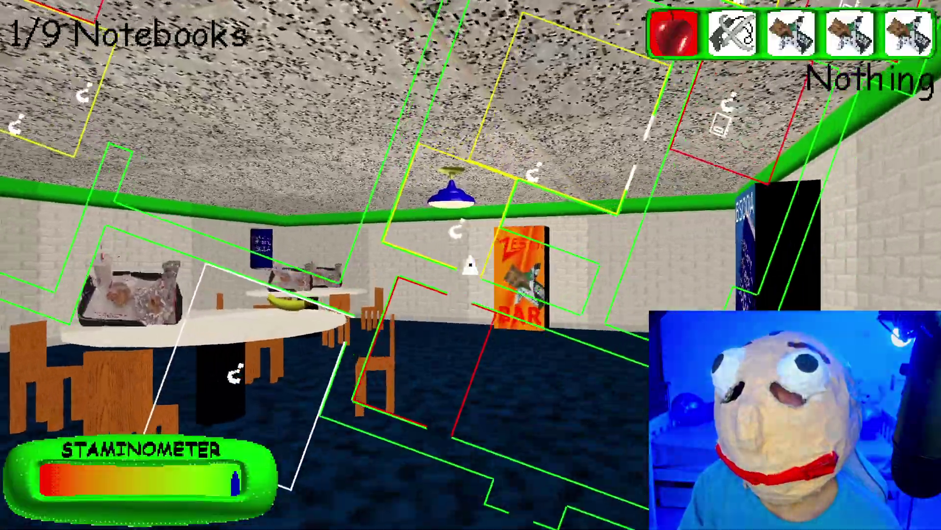
pyautogui.press('w')
pyautogui.press('3')
pyautogui.click(471, 265)
# - Run down the locker hallway to the math machine room and back out
pyautogui.press('w')
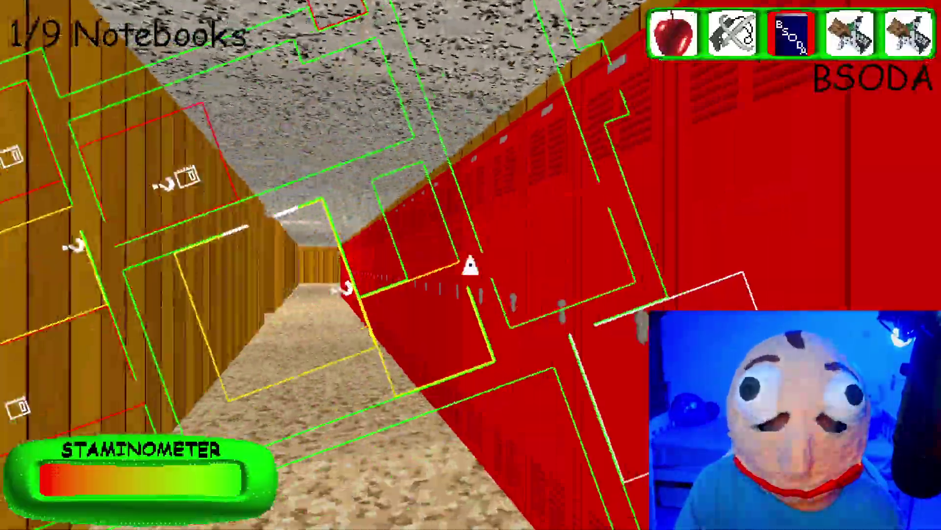
pyautogui.press('w')
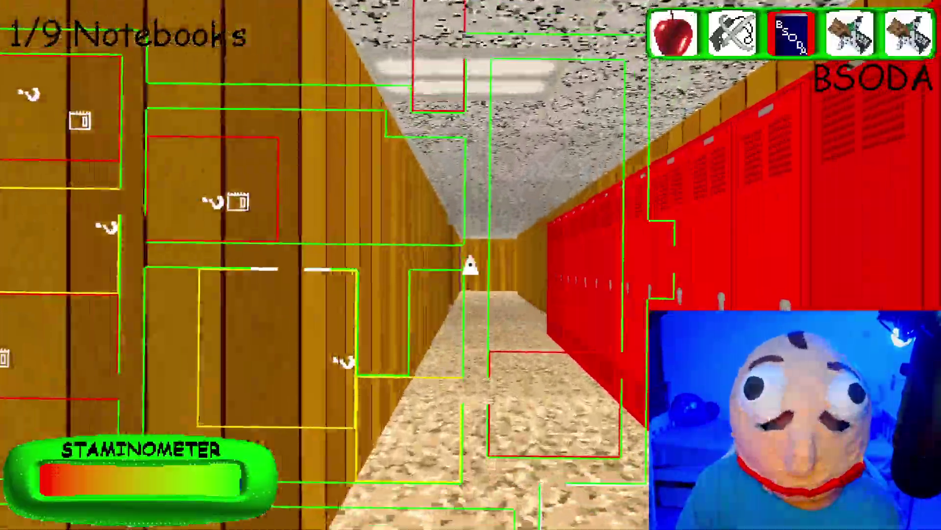
pyautogui.press('w')
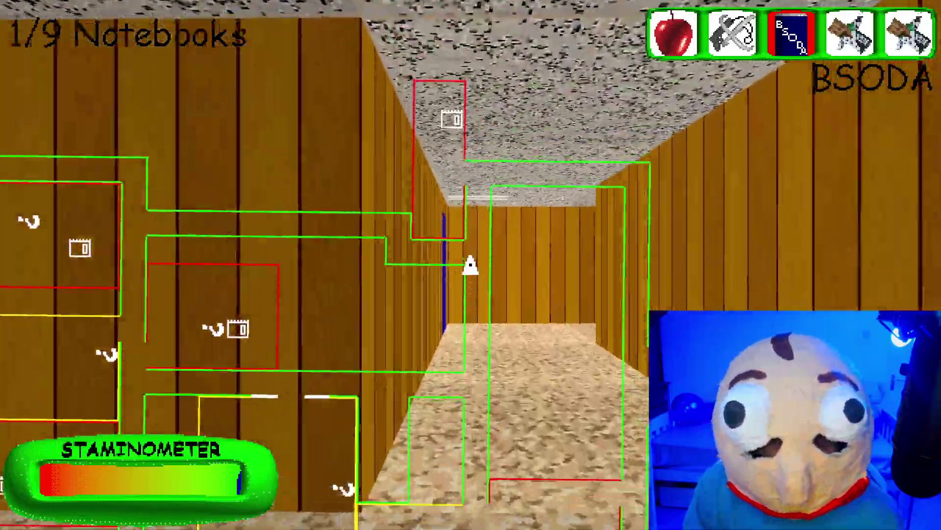
pyautogui.press('w')
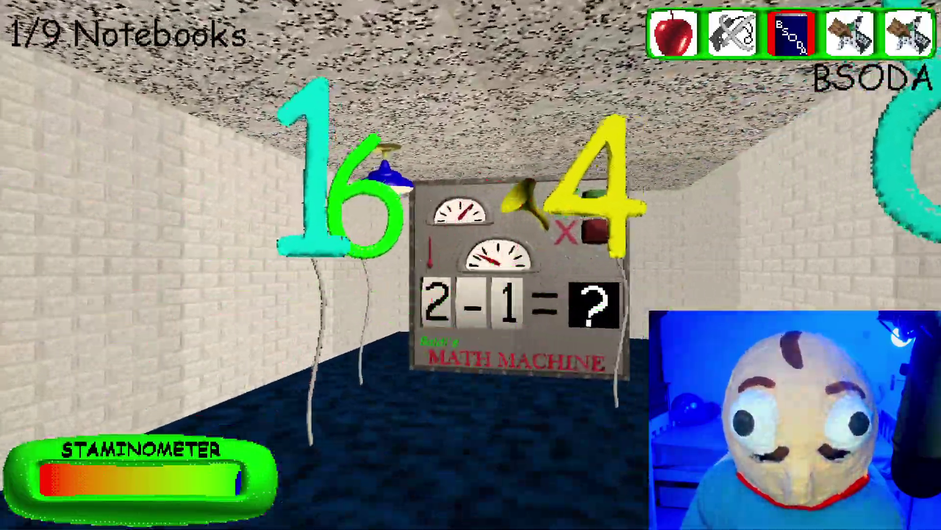
pyautogui.press('w')
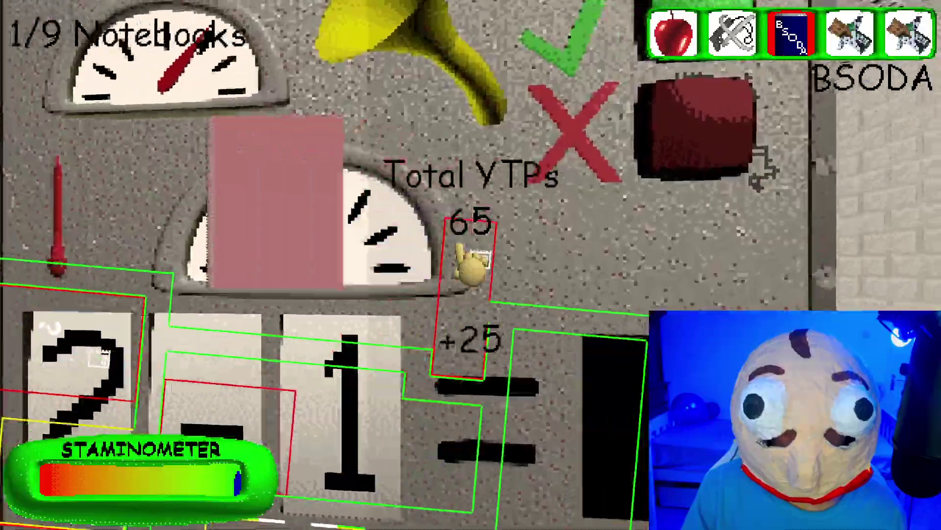
pyautogui.press('w')
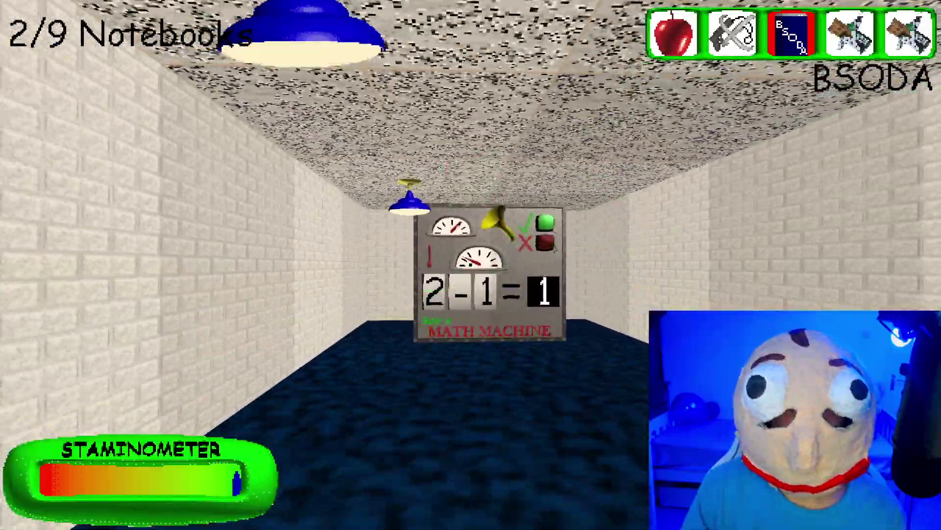
pyautogui.press('w')
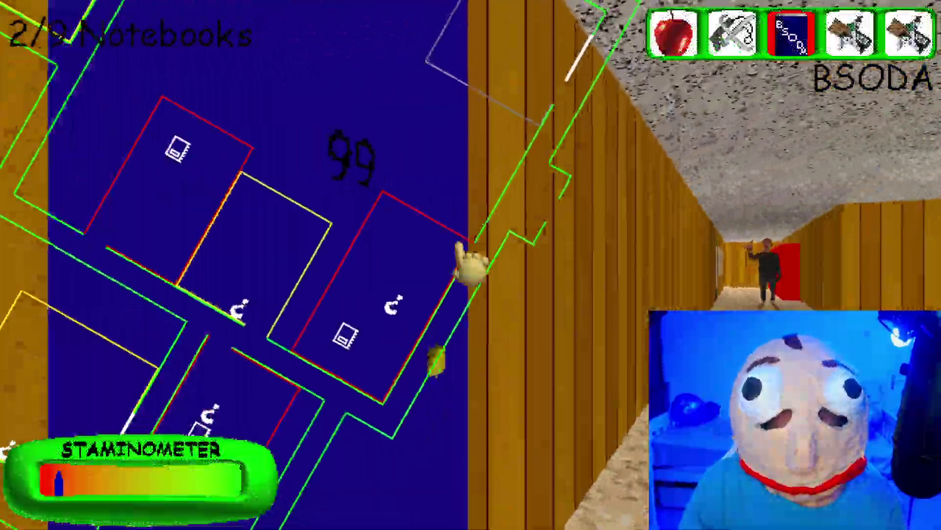
# - Answer the math machine problem in the balloon classroom and return to the hallway
pyautogui.click(471, 265)
pyautogui.hotkey('shift', 'w')
pyautogui.press('w')
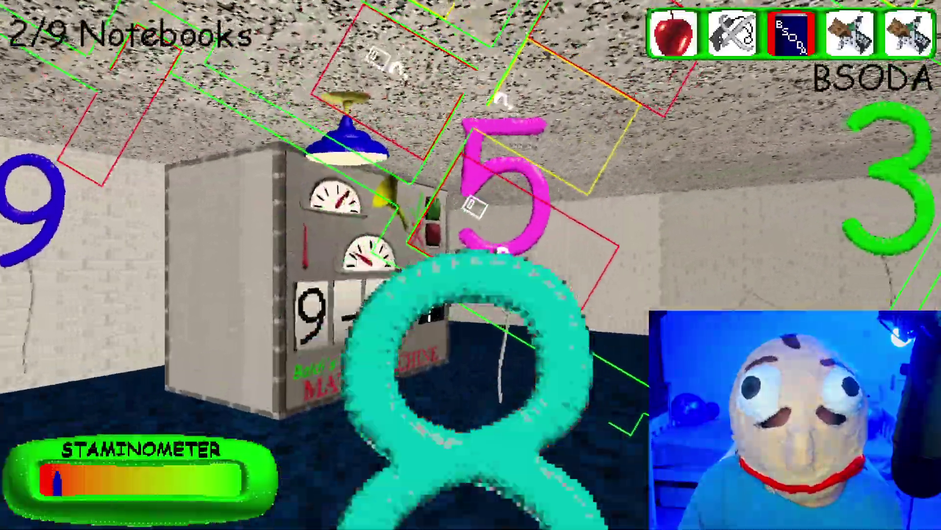
pyautogui.press('w')
pyautogui.click(471, 265)
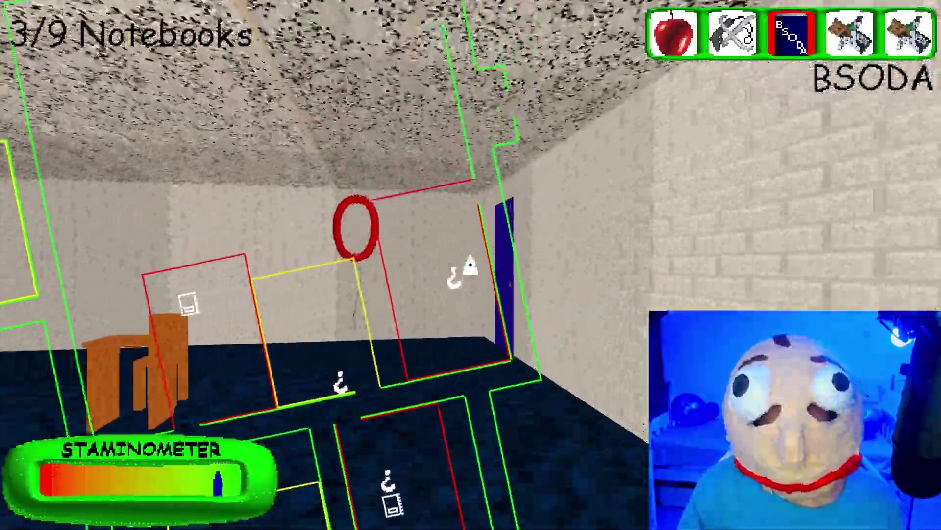
pyautogui.hotkey('shift', 'w')
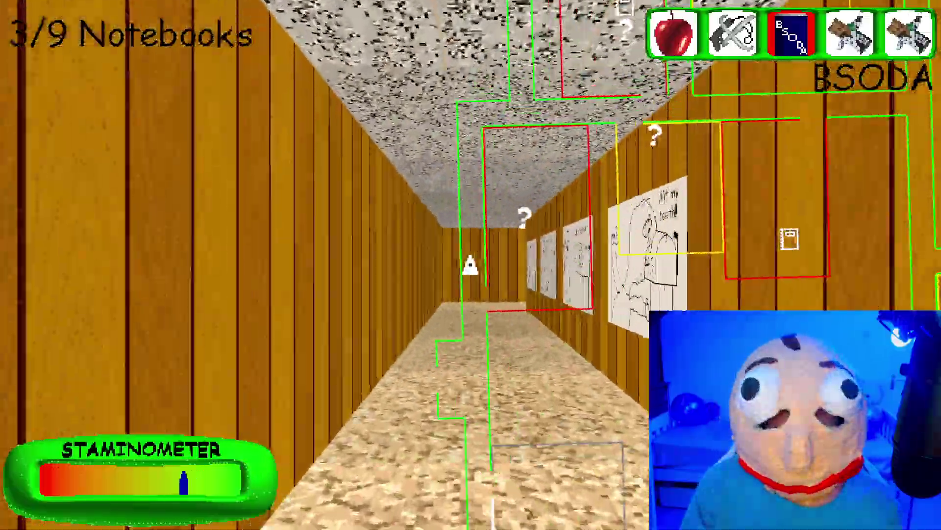
# - Run the wooden hallway to the next classroom and answer 5 on its math machine
pyautogui.hotkey('shift', 'w')
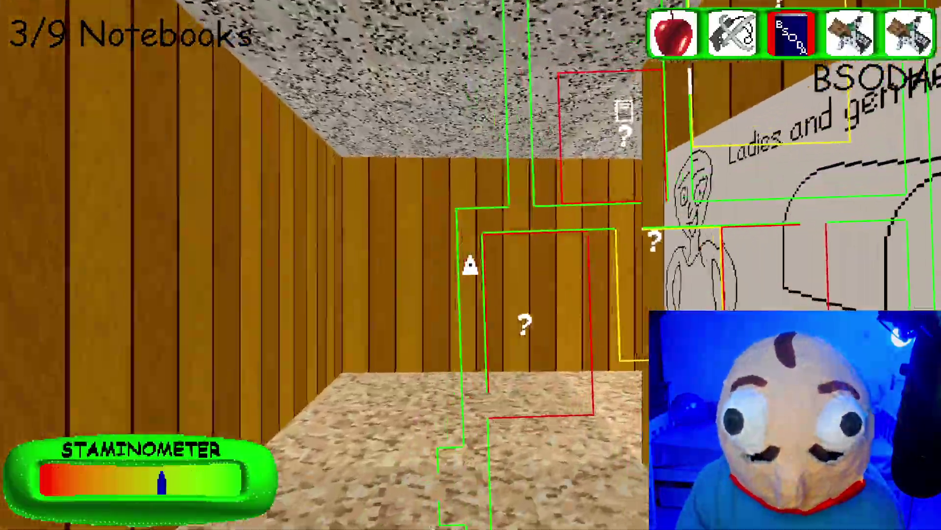
pyautogui.hotkey('shift', 'w')
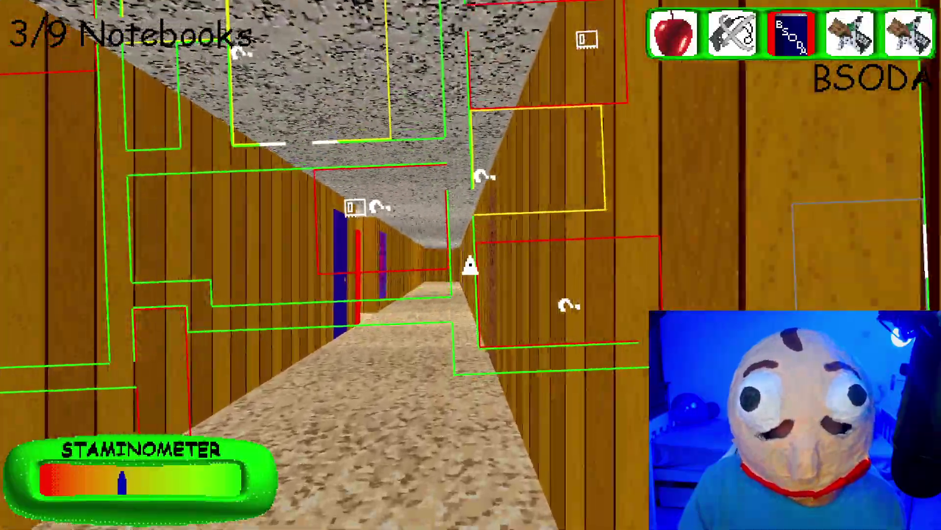
pyautogui.press('w')
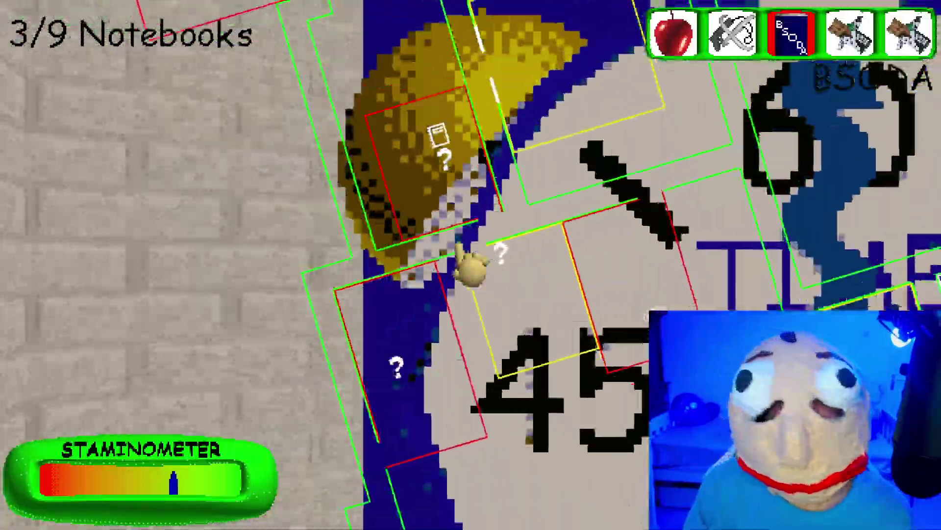
pyautogui.hotkey('shift', 'w')
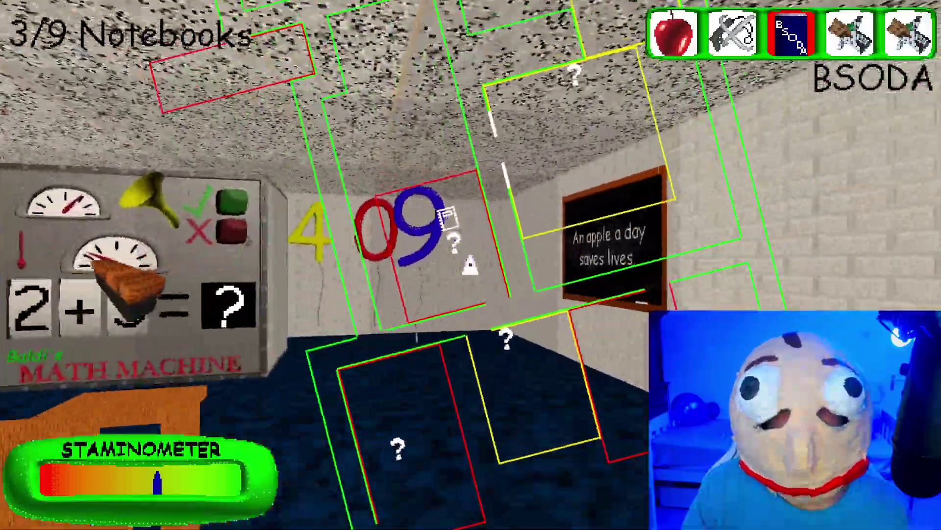
pyautogui.hotkey('shift', 'w')
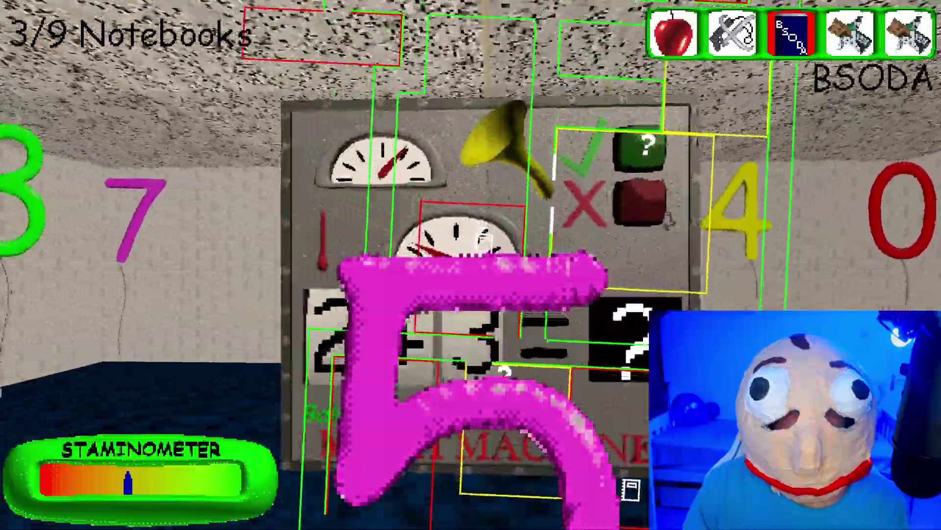
pyautogui.click(470, 265)
pyautogui.hotkey('shift', 'w')
pyautogui.press('w')
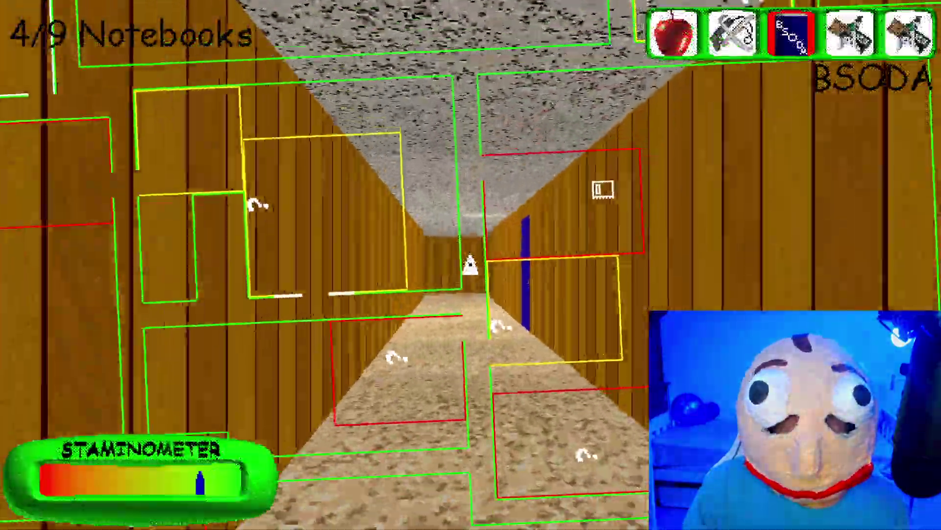
# - Collect the desk notebook, then run along the hallway toward the red door
pyautogui.hotkey('shift', 'w')
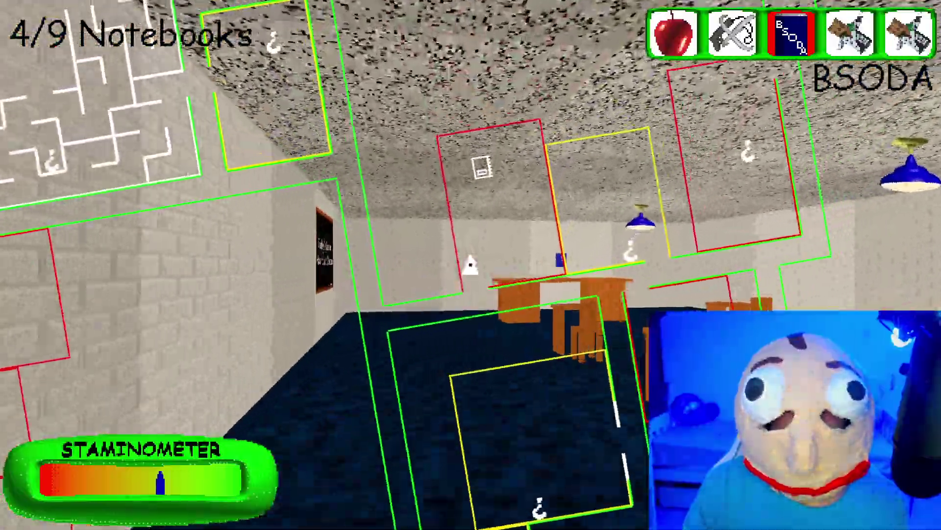
pyautogui.press('w')
pyautogui.click(471, 265)
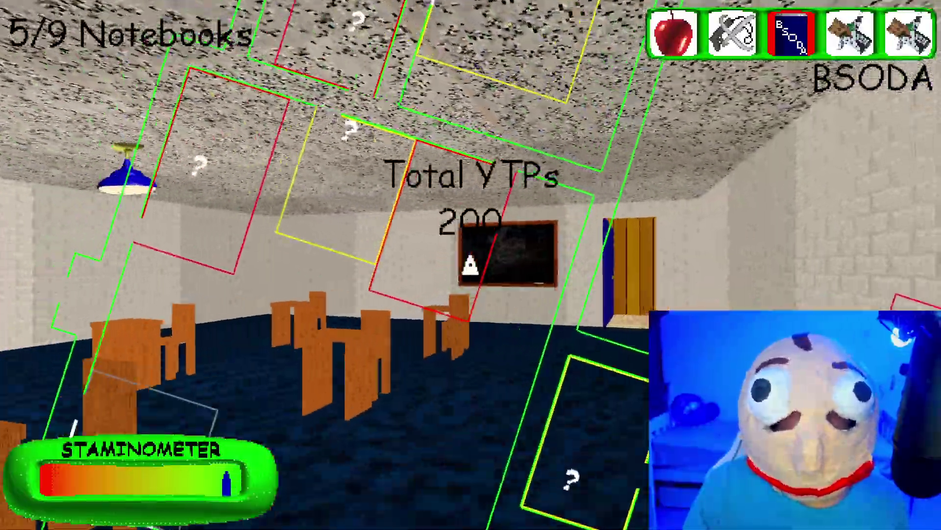
pyautogui.hotkey('shift', 'w')
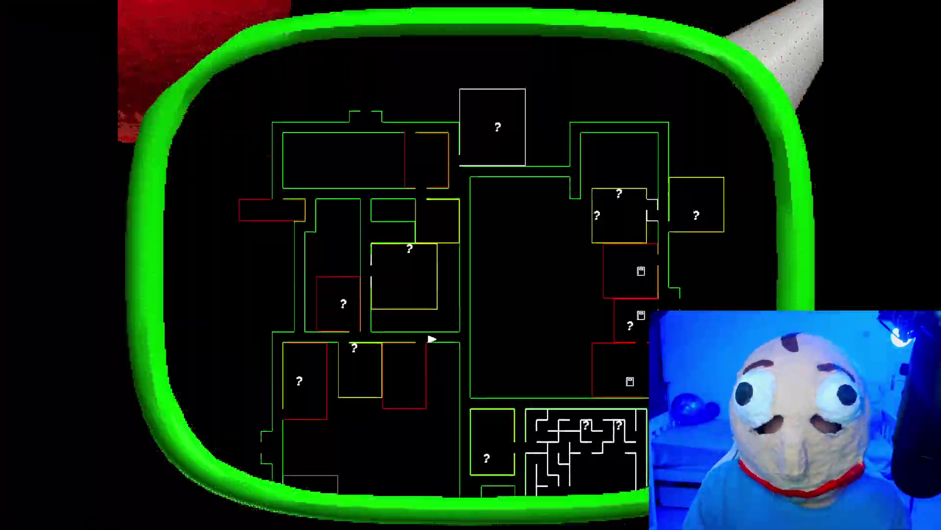
pyautogui.hotkey('shift', 'w')
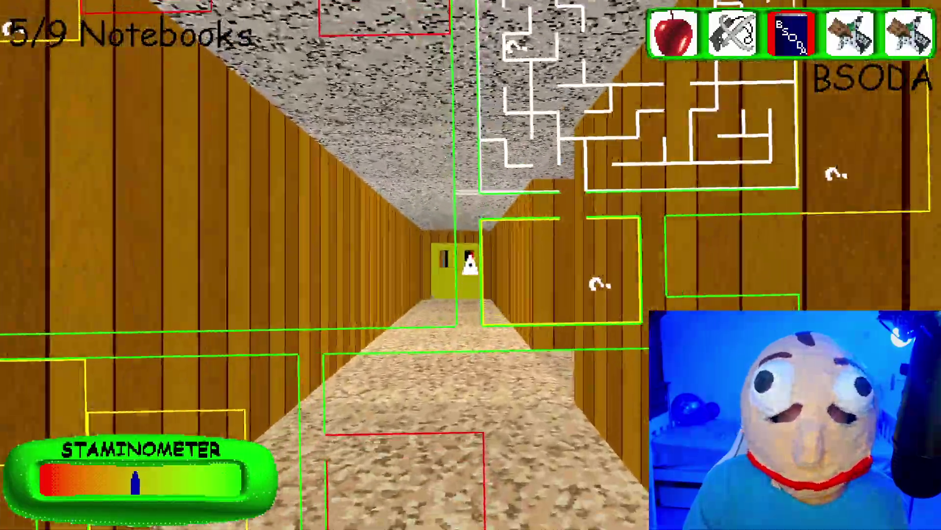
pyautogui.hotkey('shift', 'w')
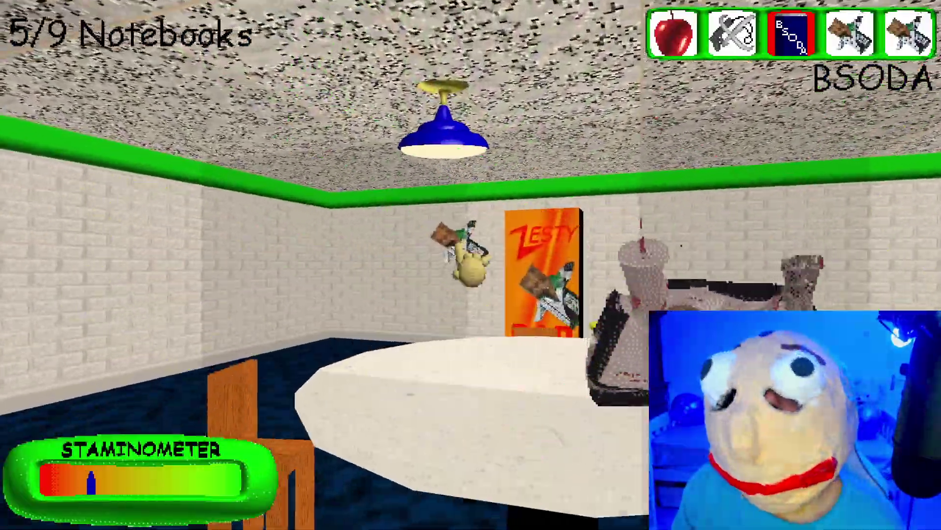
pyautogui.scroll(-1, 471, 266)
# - Eat the energy bar, cross the library, and answer 7 (1+6) at the math machine
pyautogui.click(470, 265)
pyautogui.press('w')
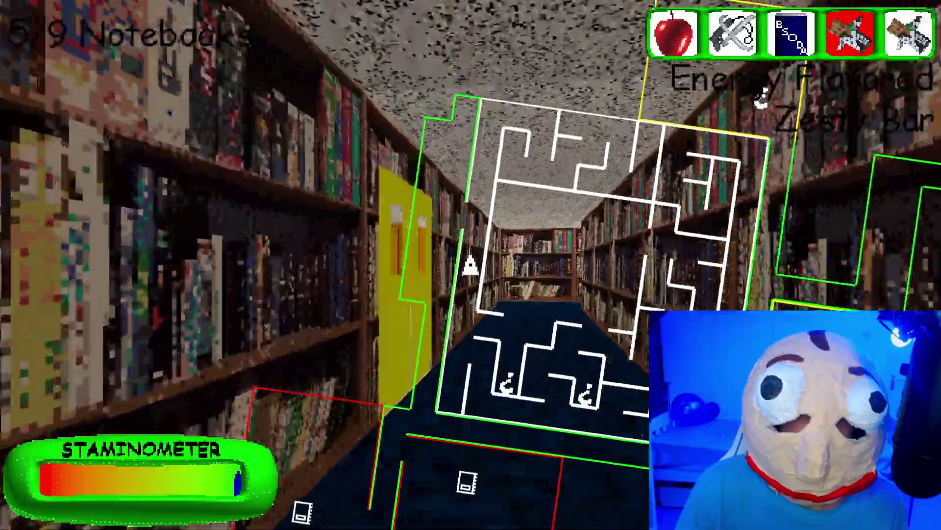
pyautogui.press('w')
pyautogui.press('space')
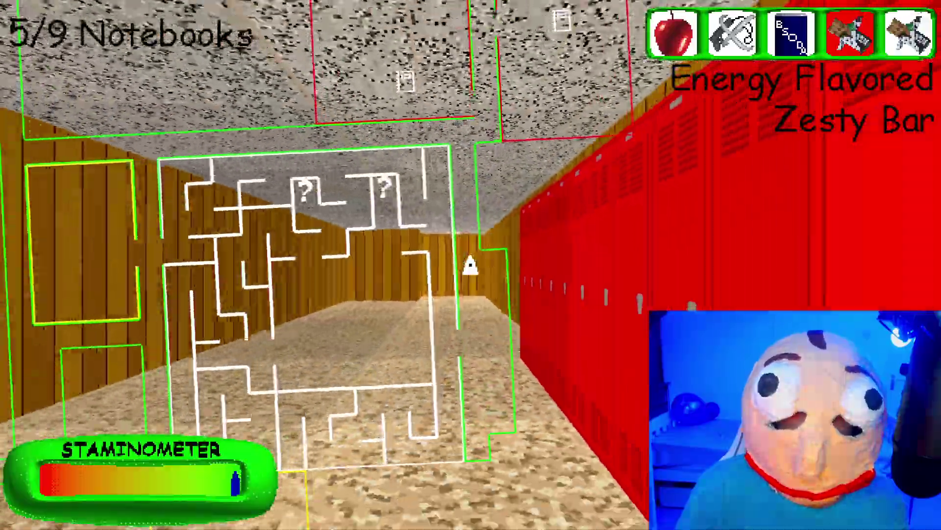
pyautogui.press('w')
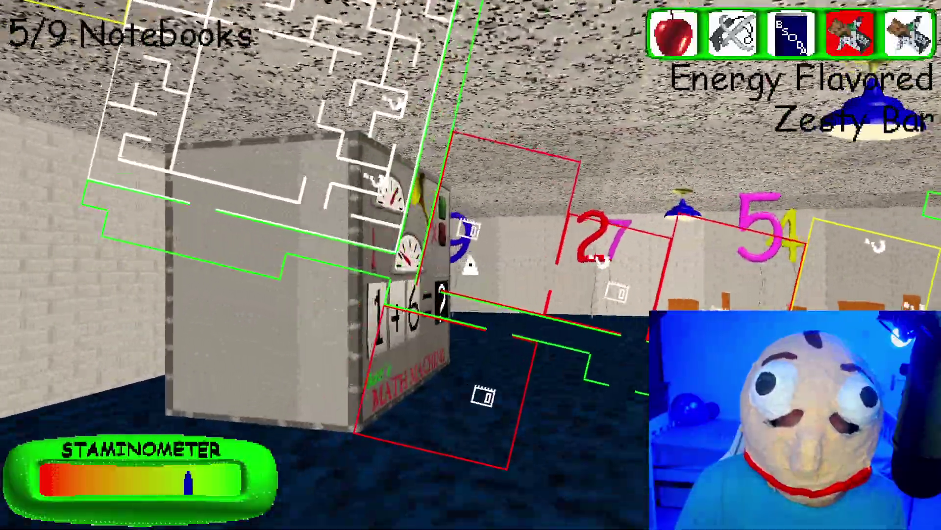
pyautogui.press('w')
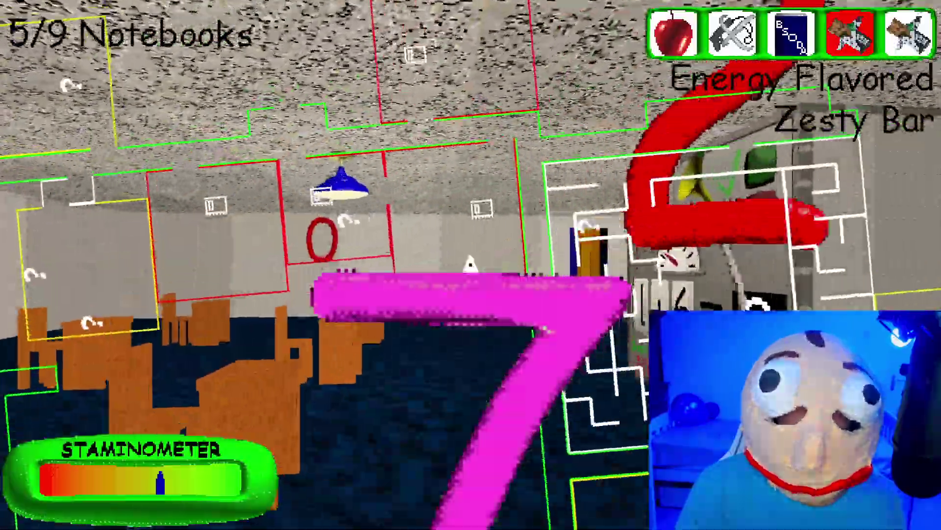
pyautogui.press('w')
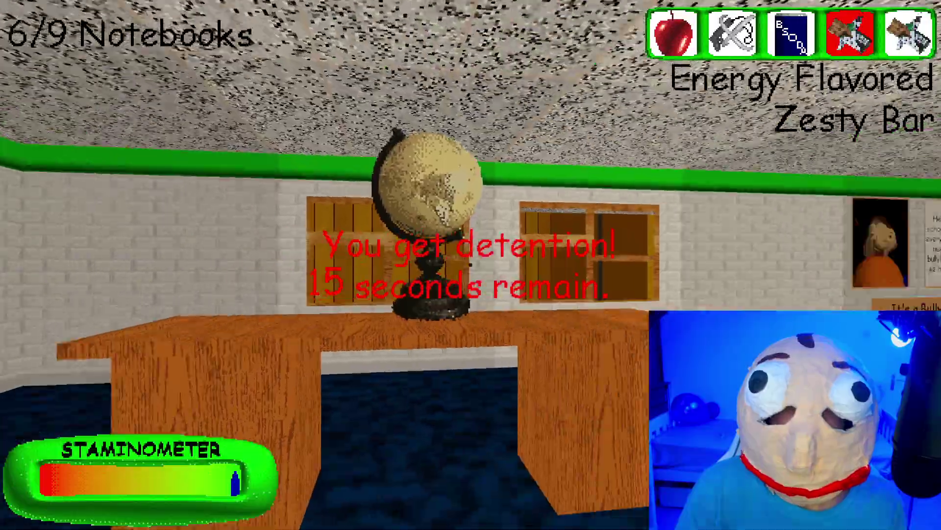
# - Wait out detention, leave the office into the wooden hallway, and check the map
pyautogui.press('w')
pyautogui.press('w')
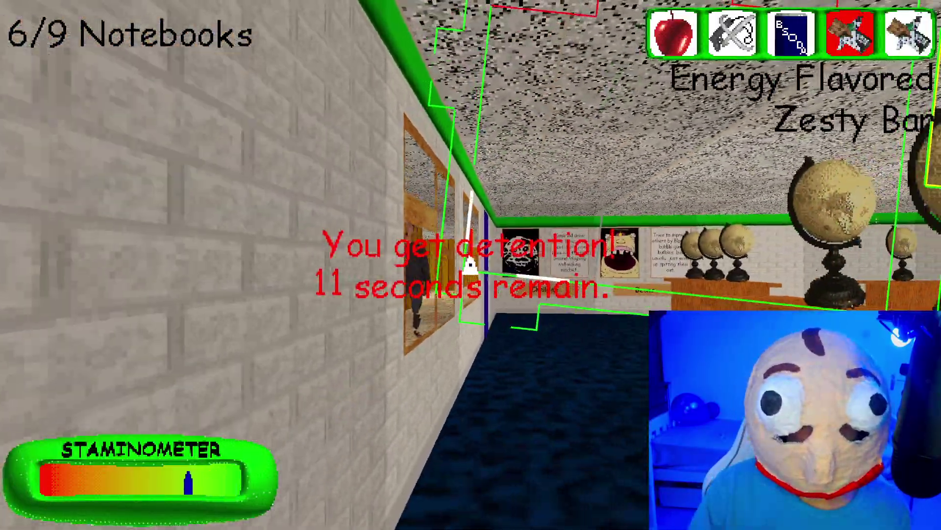
pyautogui.press('w')
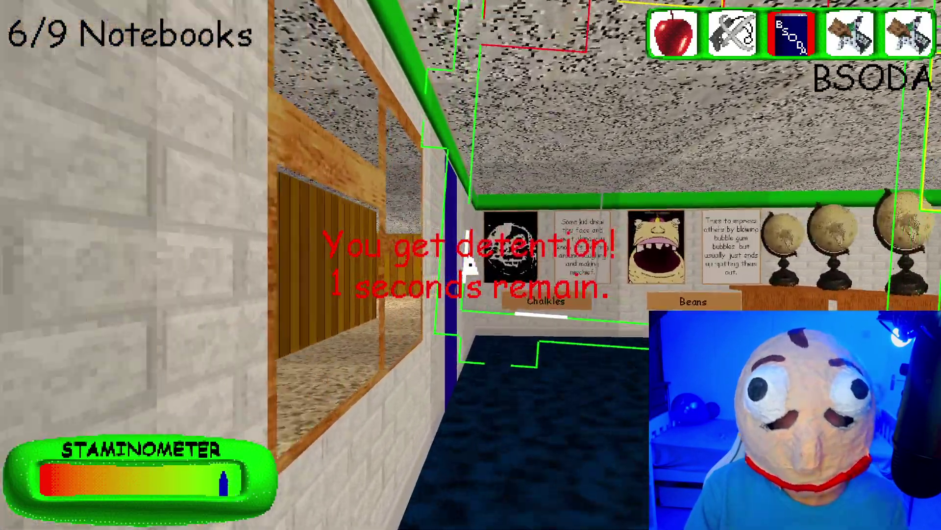
pyautogui.hotkey('shift', 'w')
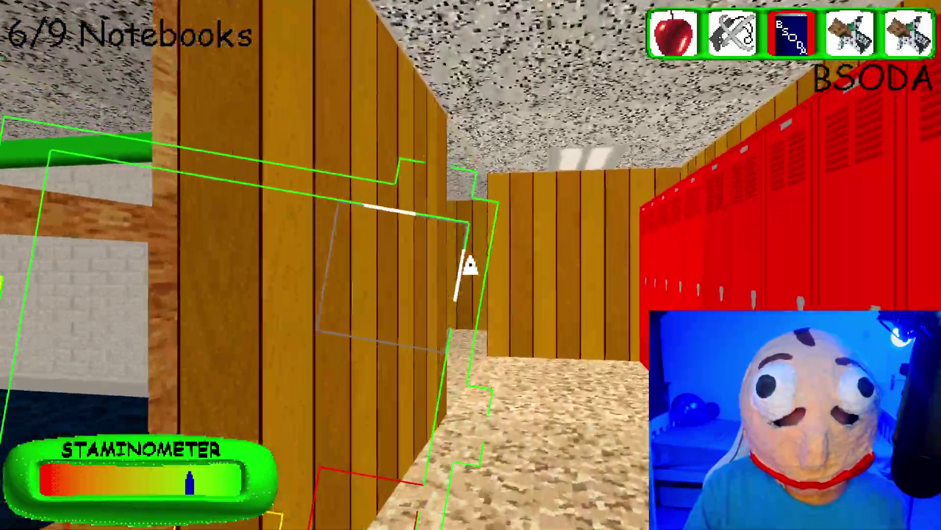
pyautogui.press('Tab')
pyautogui.scroll(-4, 471, 265)
# - Sprint down the long wooden hallways and bring the school map up again
pyautogui.press('Tab')
pyautogui.press('w')
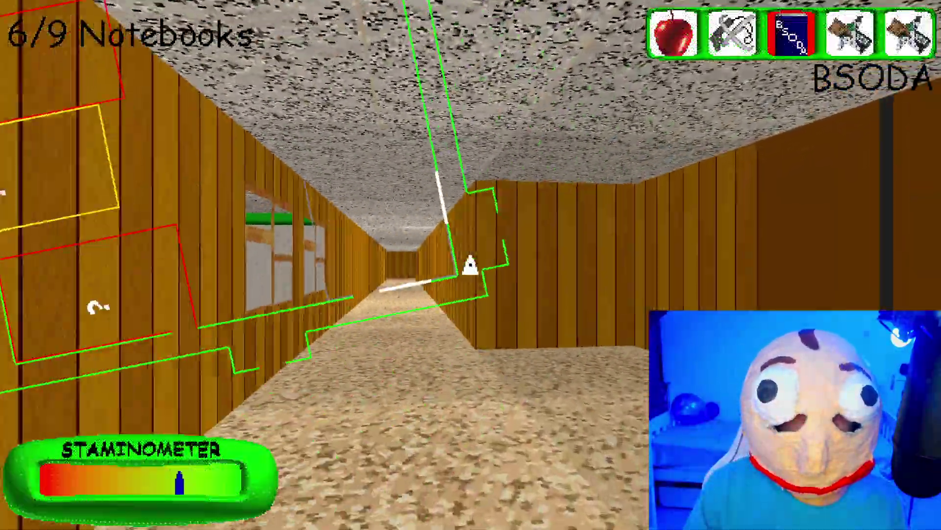
pyautogui.hotkey('shift', 'w')
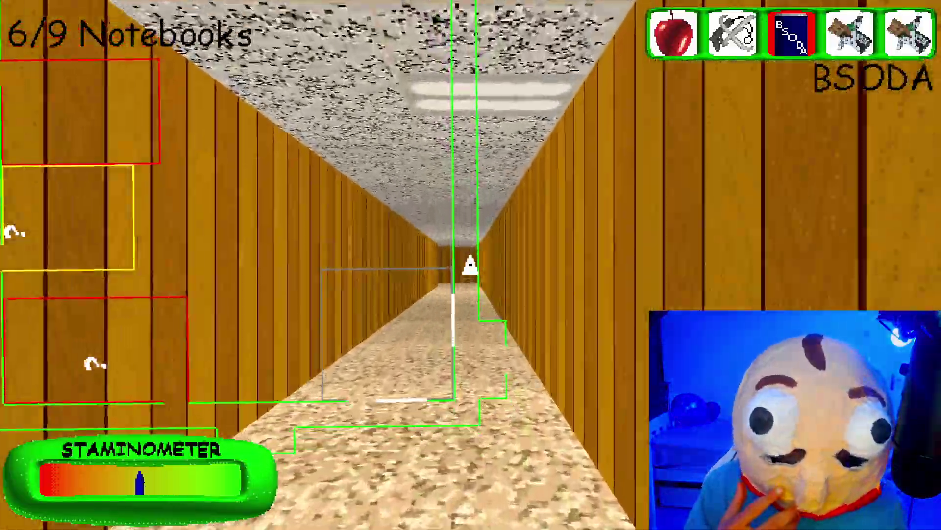
pyautogui.hotkey('shift', 'w')
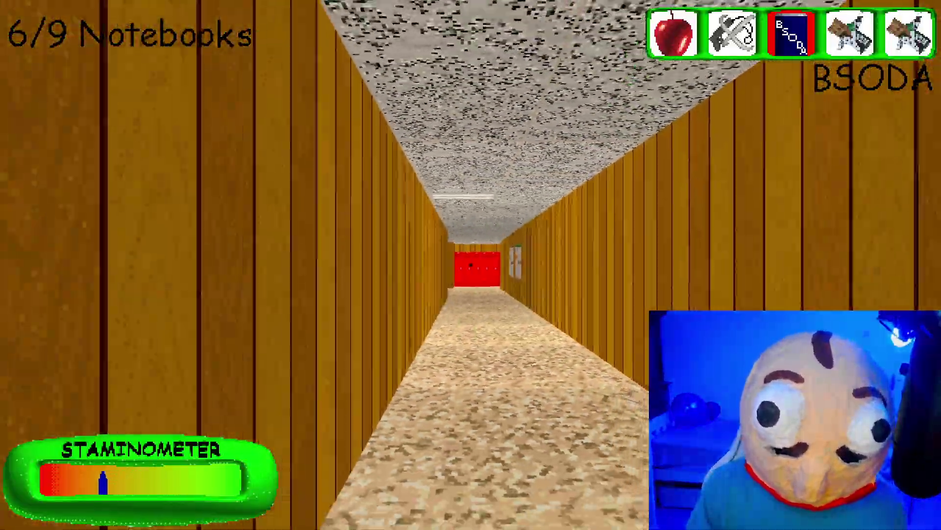
pyautogui.hotkey('shift', 'w')
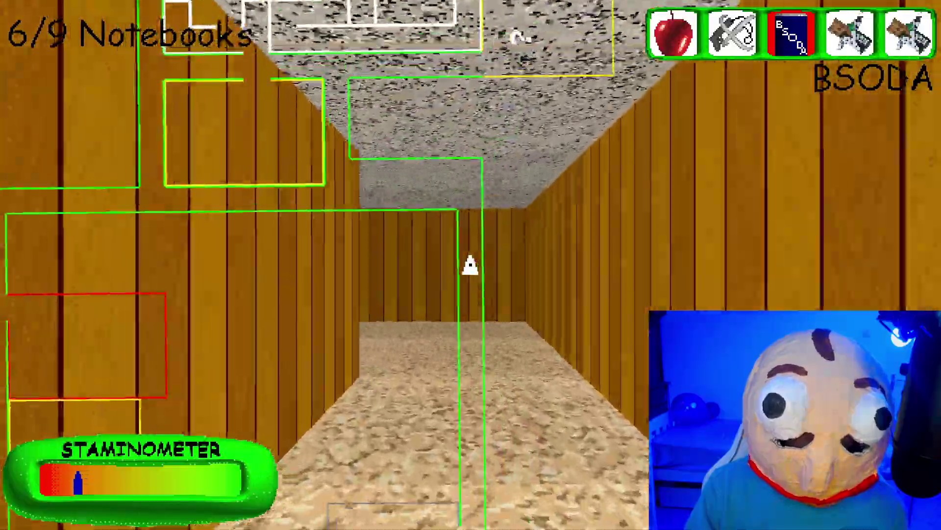
pyautogui.press('w')
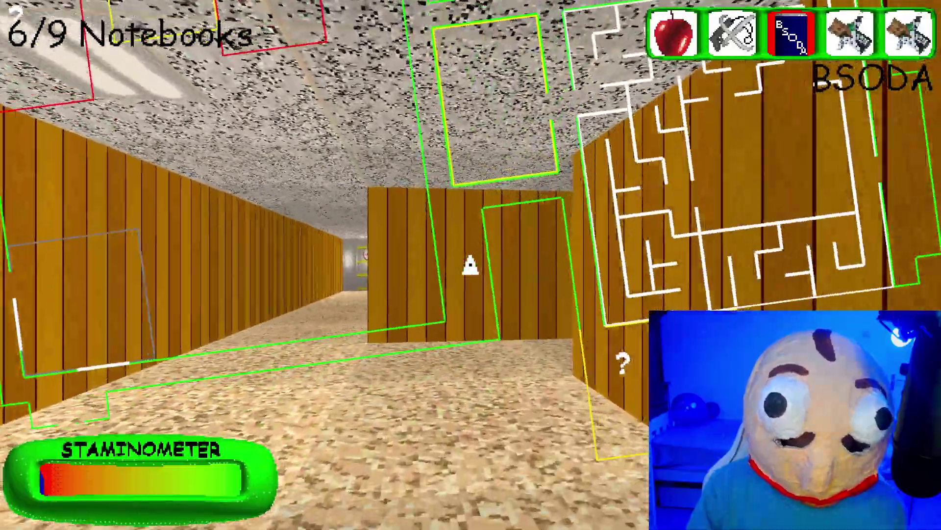
pyautogui.press('w')
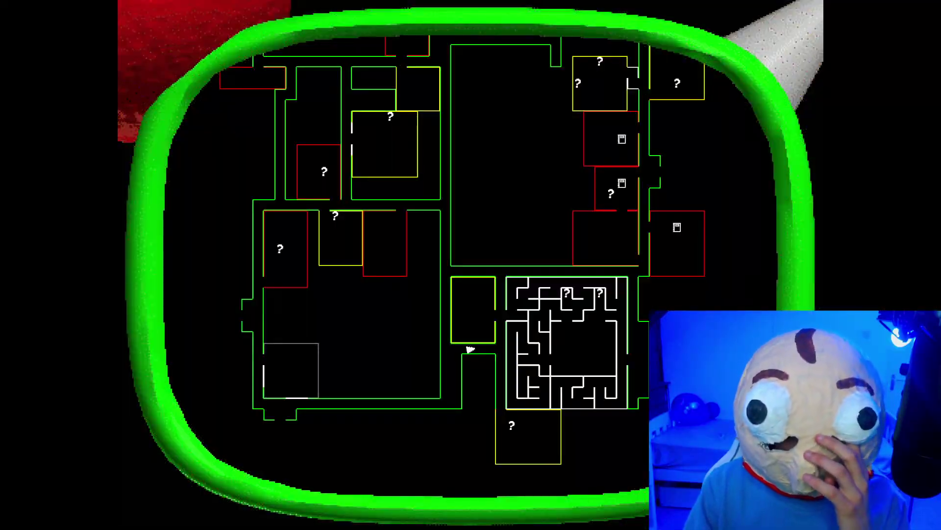
# - Close the map and run past the yellow door and red lockers into the next corridor
pyautogui.press('Tab')
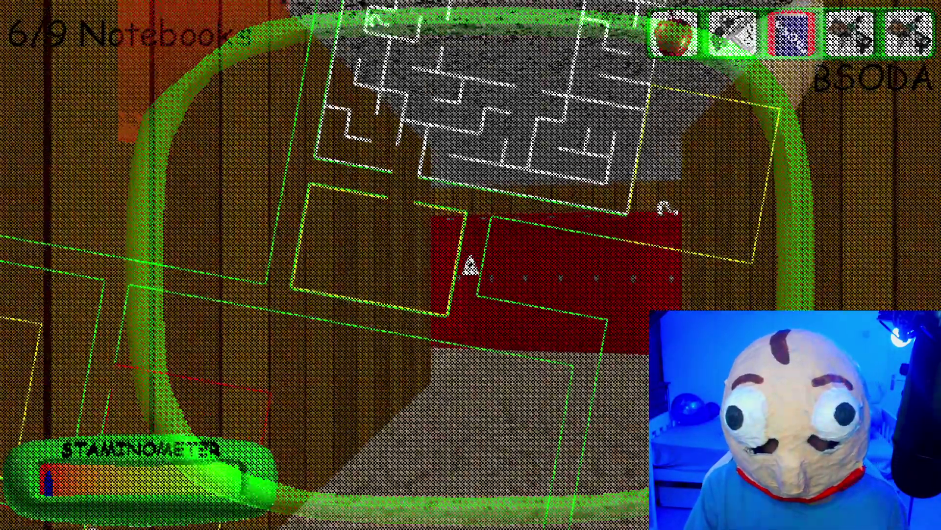
pyautogui.press('w')
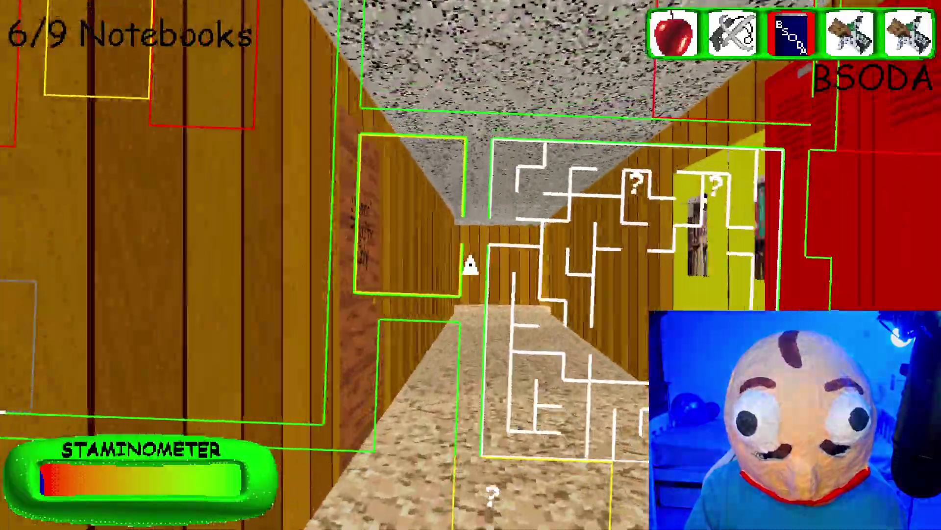
pyautogui.press('w')
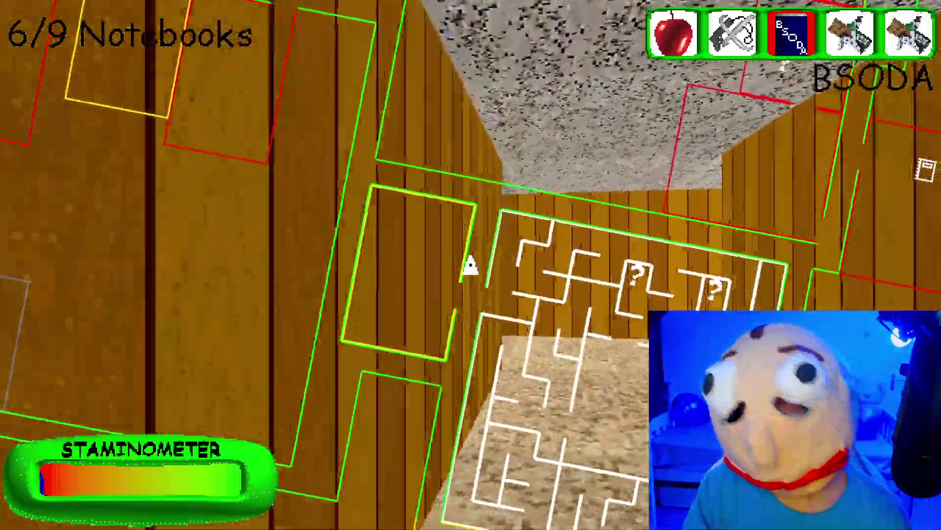
pyautogui.press('w')
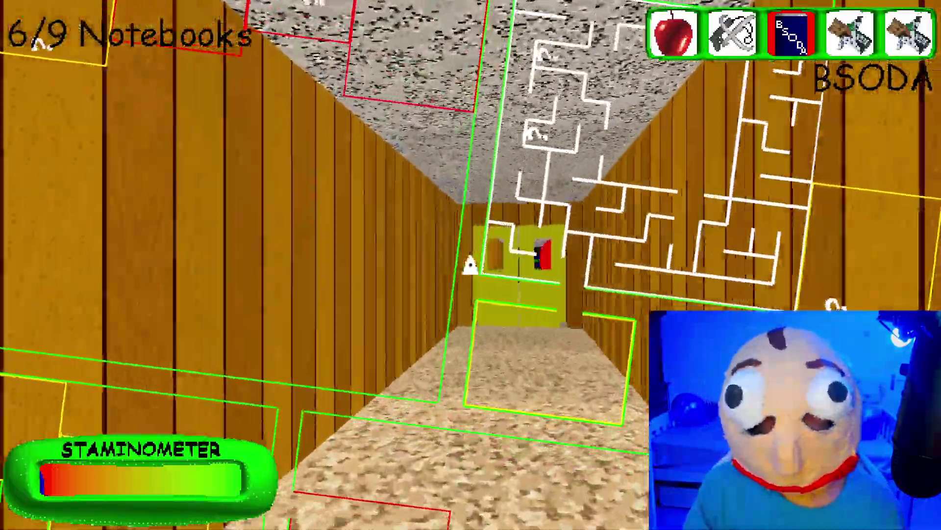
pyautogui.press('w')
pyautogui.press('w')
pyautogui.press('w')
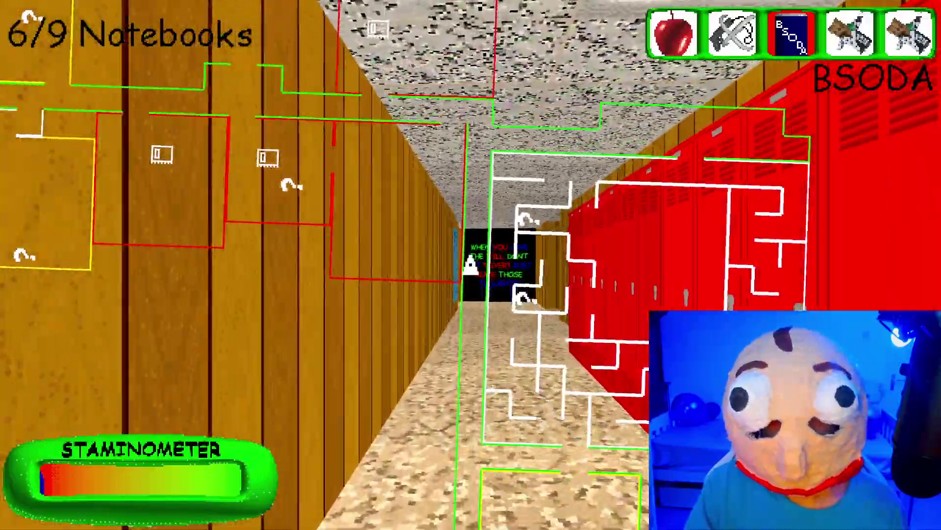
pyautogui.press('w')
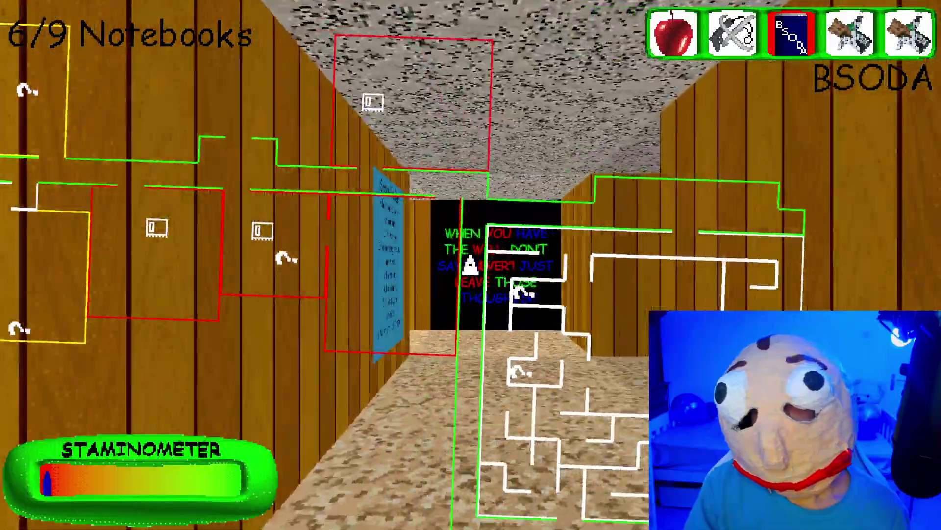
pyautogui.press('w')
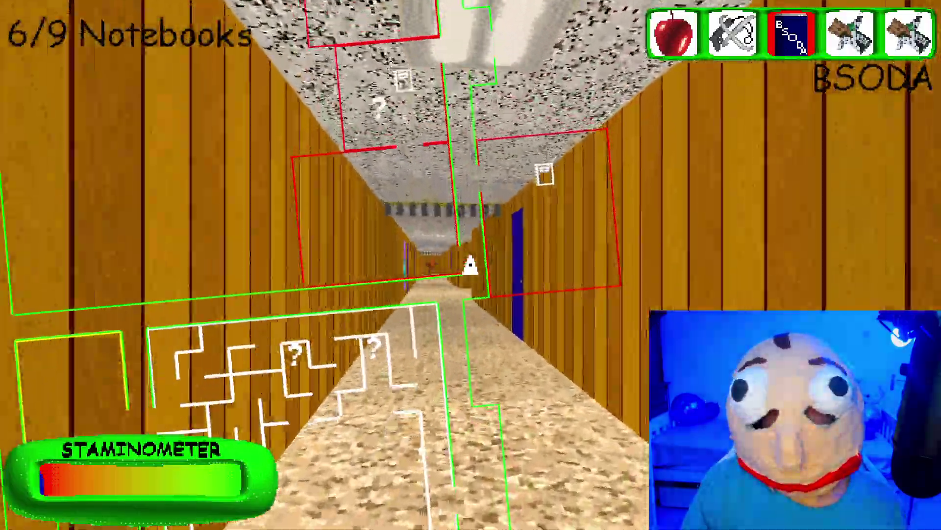
pyautogui.press('w')
pyautogui.press('w')
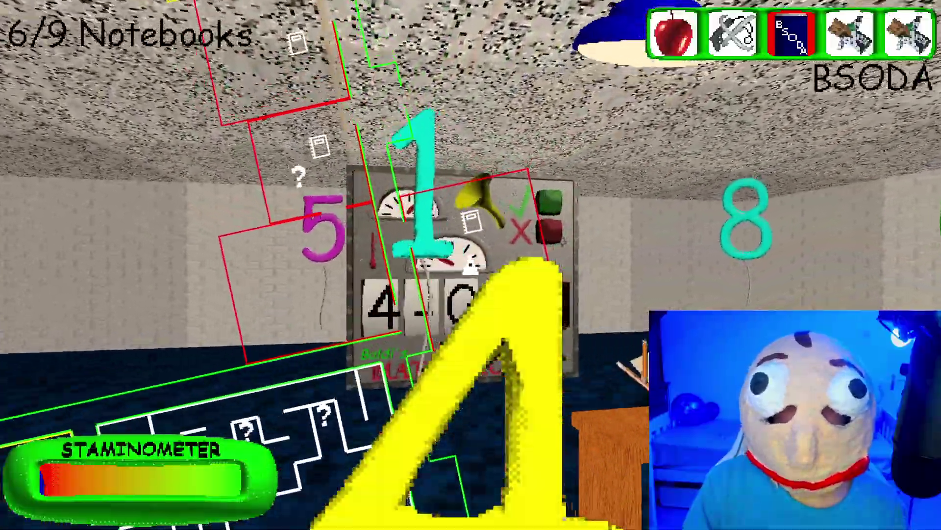
# - Collect the seventh notebook, then the eighth in the number-balloon room
pyautogui.press('w')
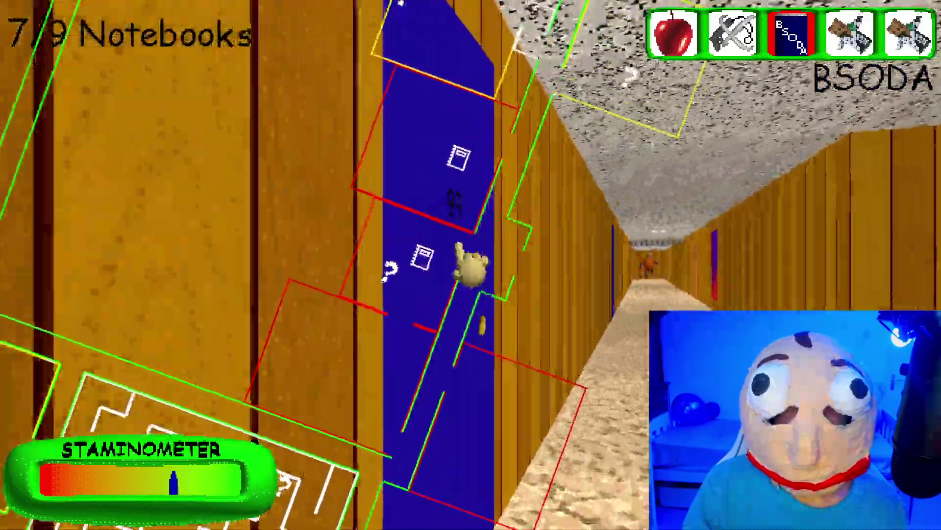
pyautogui.press('w')
pyautogui.press('w')
pyautogui.press('w')
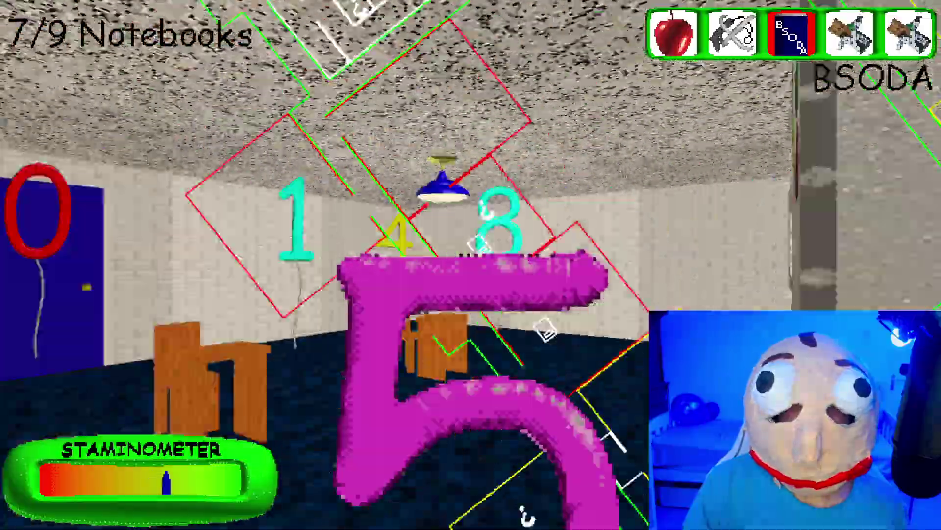
pyautogui.click(471, 264)
pyautogui.press('w')
pyautogui.press('w')
# - Solve the math machine for the ninth notebook and ready the grappling hook
pyautogui.press('w')
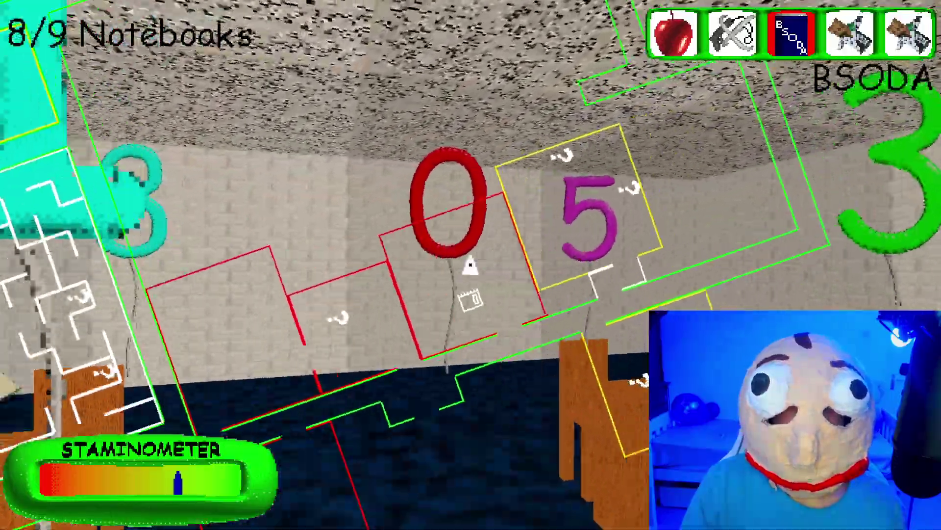
pyautogui.click(471, 265)
pyautogui.press('w')
pyautogui.press('w')
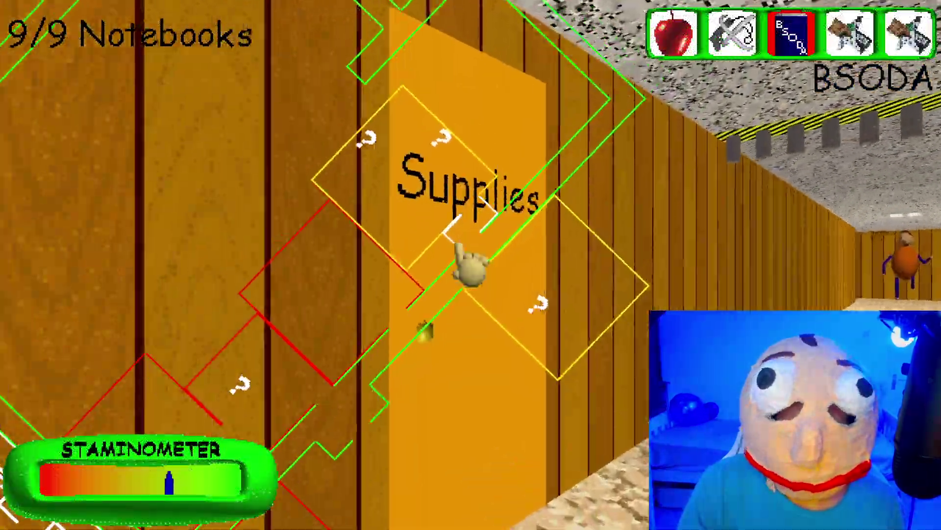
pyautogui.press('2')
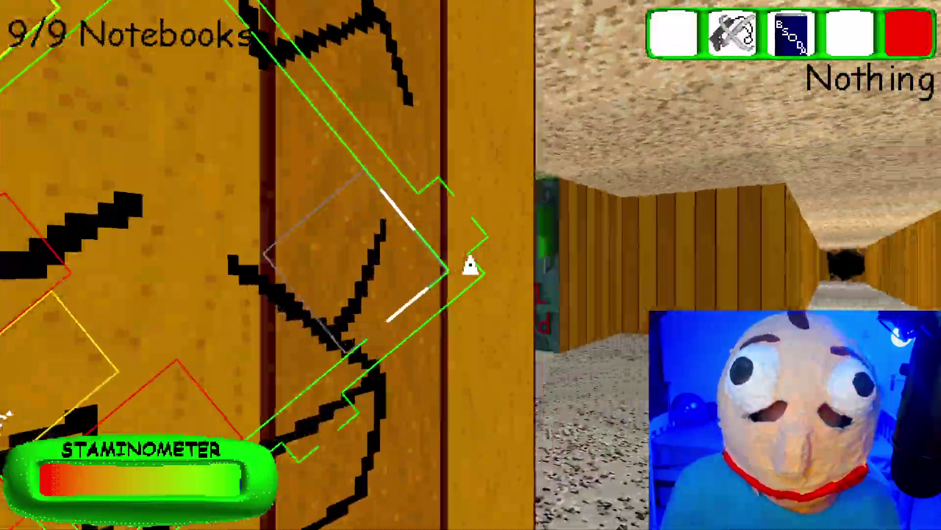
# - Fire the grappling hook and reach the elevator, clearing the floor with a B- grade
pyautogui.press('2')
pyautogui.click(471, 265)
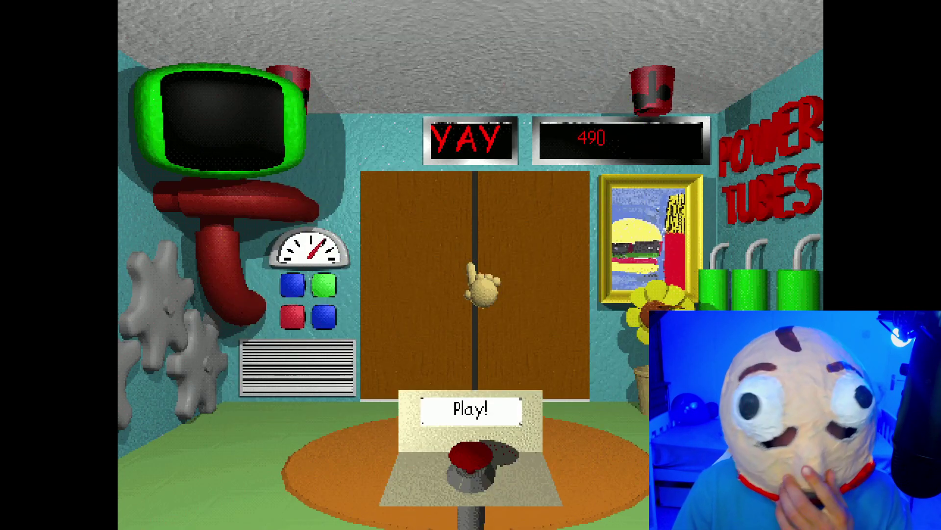
# - Press the red Play button and watch the glitched Baldi classroom outro
pyautogui.click(474, 453)
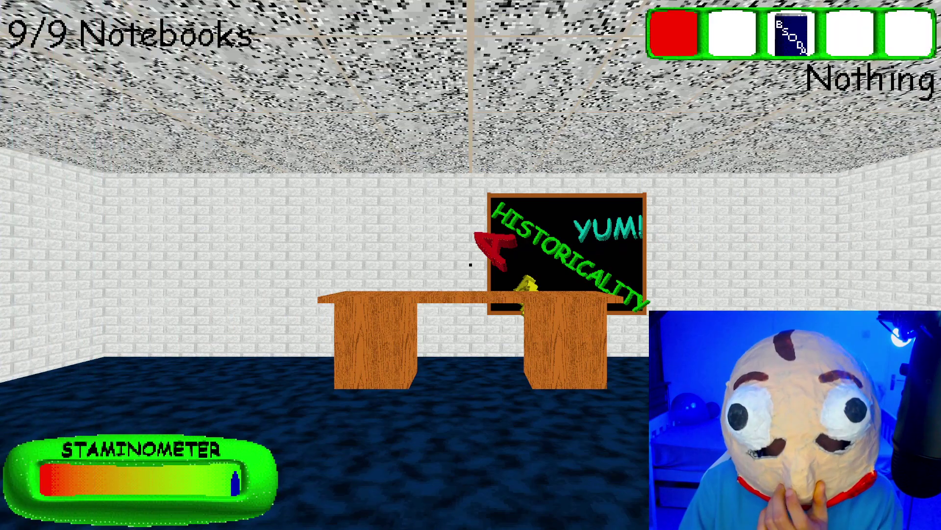